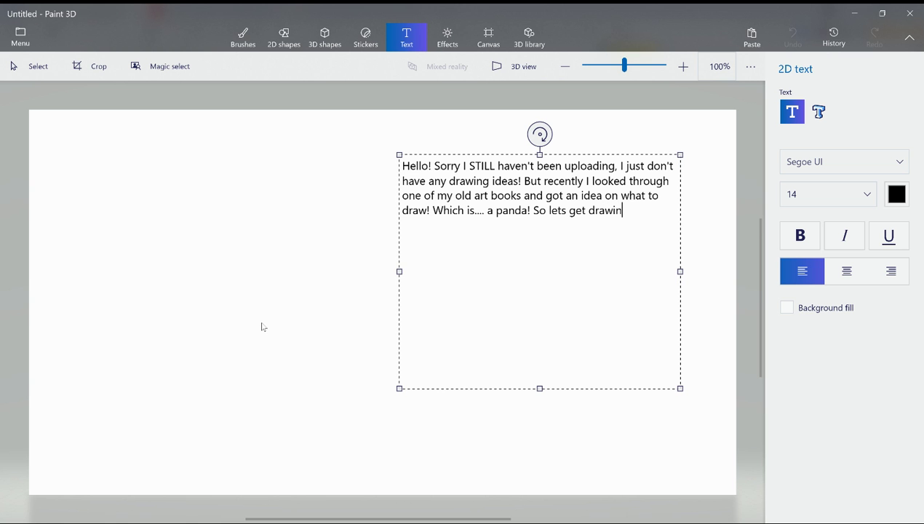
Step: Finish the introductory text with an exclamation mark after "So lets get drawing" and return to the brushes
type("!")
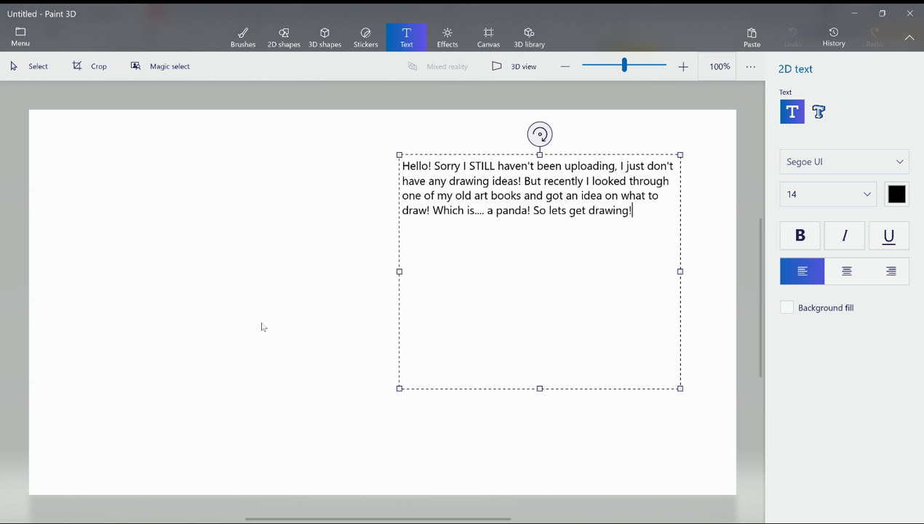
left_click(243, 35)
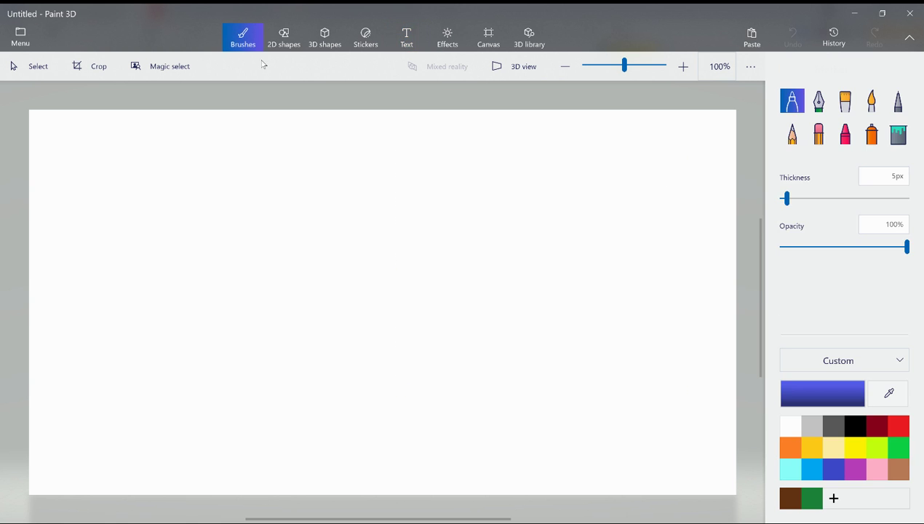
Step: Undo the blue test stroke and set the Marker colour to black
mouse_move(388, 153)
left_mouse_down()
mouse_move(531, 245)
mouse_move(511, 230)
left_mouse_up()
key("ctrl+z")
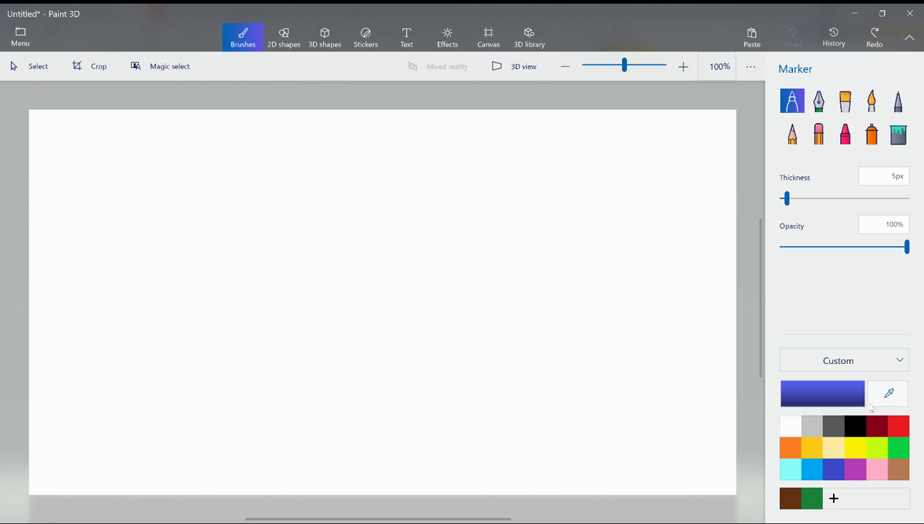
left_click(854, 426)
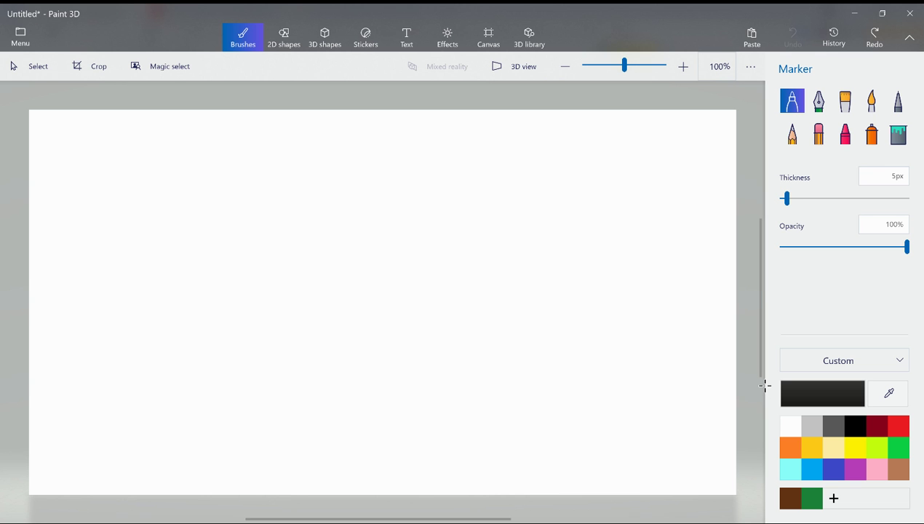
mouse_move(369, 150)
left_mouse_down()
mouse_move(331, 155)
mouse_move(263, 290)
left_mouse_up()
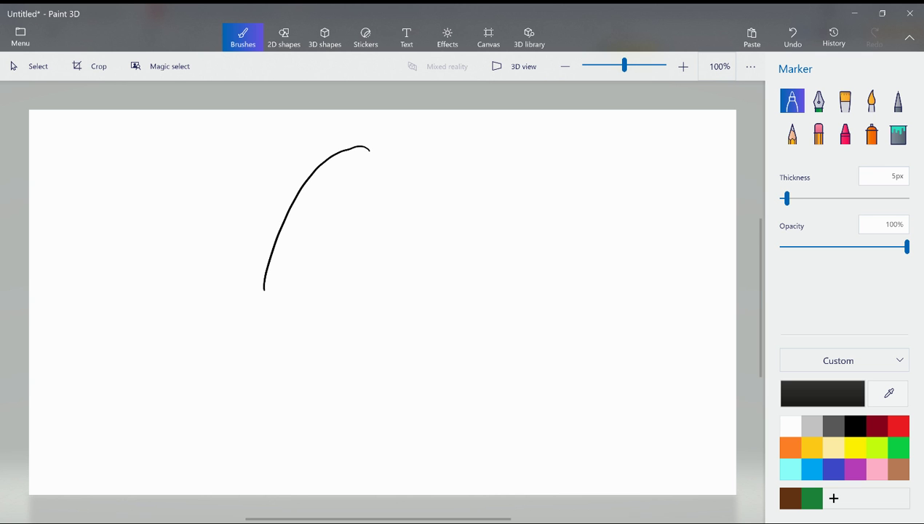
key("ctrl+z")
mouse_move(380, 146)
left_mouse_down()
mouse_move(299, 233)
mouse_move(302, 275)
left_mouse_up()
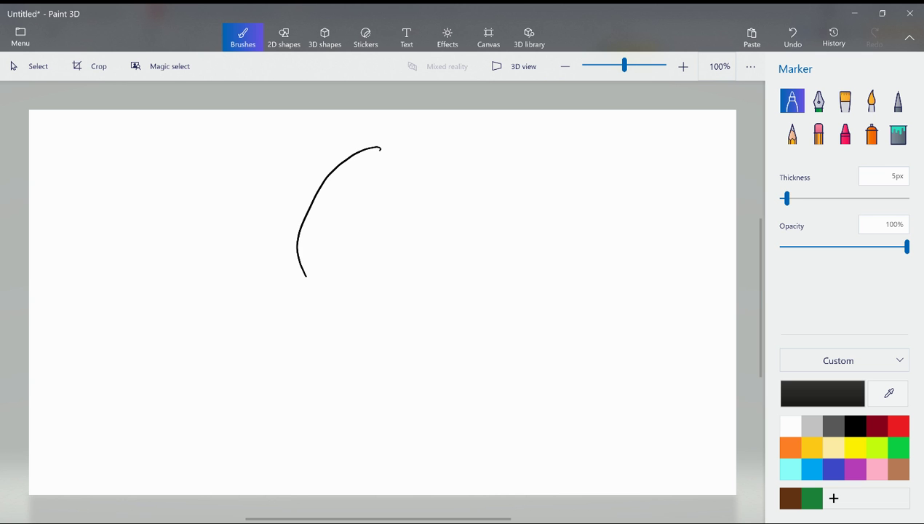
key("ctrl+z")
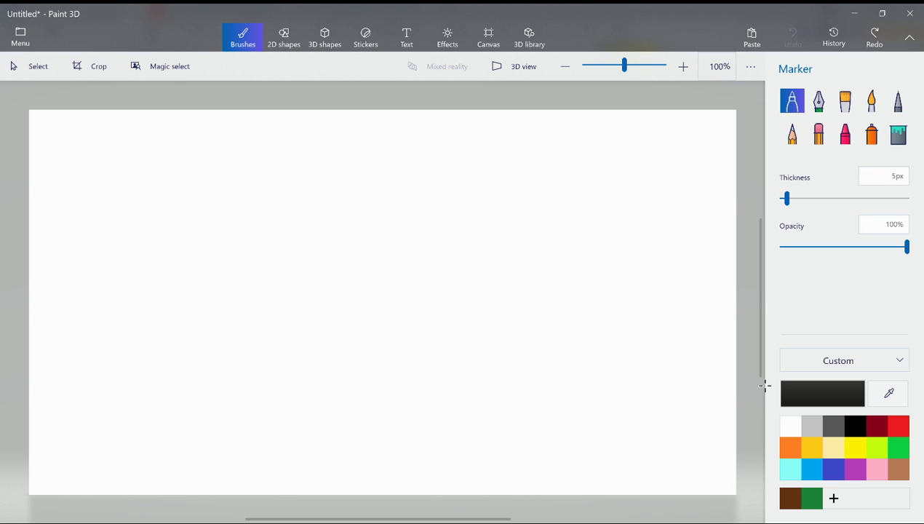
mouse_move(430, 254)
left_mouse_down()
mouse_move(467, 242)
mouse_move(432, 155)
mouse_move(299, 209)
mouse_move(355, 254)
left_mouse_up()
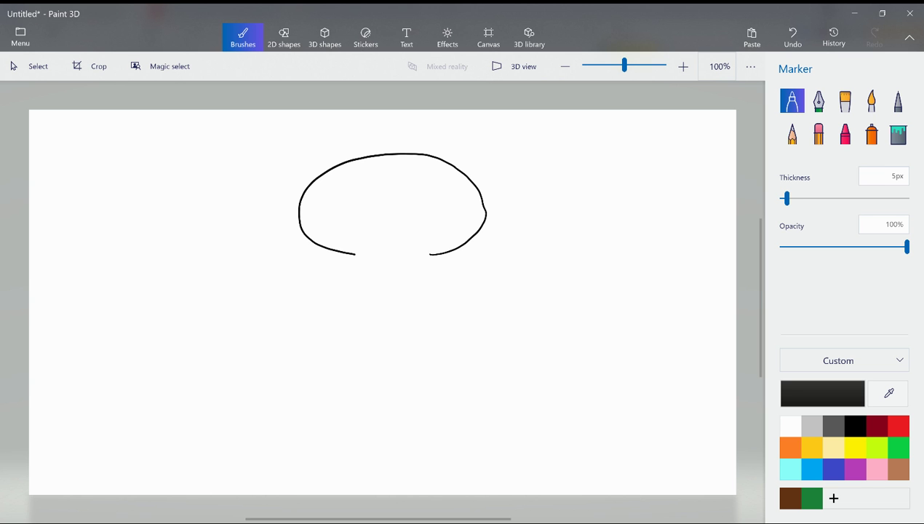
key("ctrl+z")
Step: Add a text box on the canvas reading "Lol this shape for the head is kind of hard to draw XD"
left_click(406, 37)
left_click_drag(392, 173, 568, 334)
type("Lol")
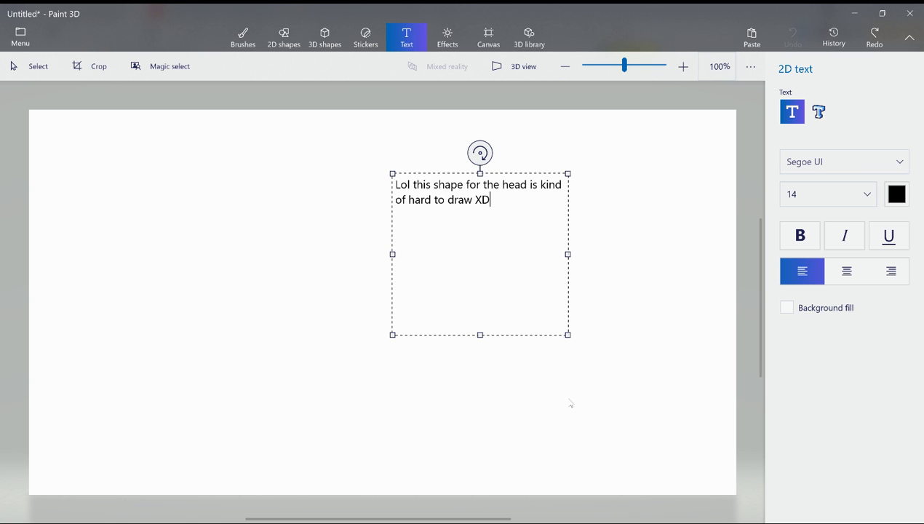
Step: Draw the two halves of the panda's head outline with the black Marker, leaving a gap at the chin
left_click(235, 49)
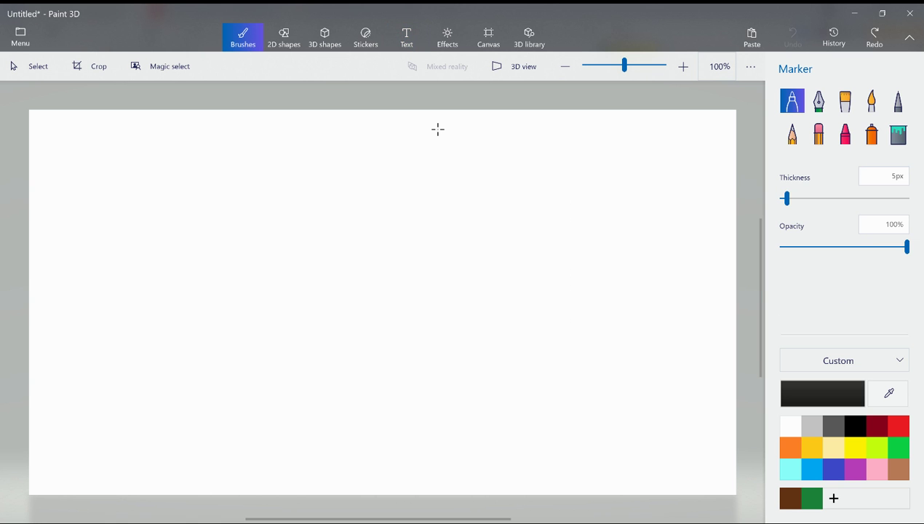
mouse_move(432, 164)
left_mouse_down()
mouse_move(401, 173)
mouse_move(404, 317)
left_mouse_up()
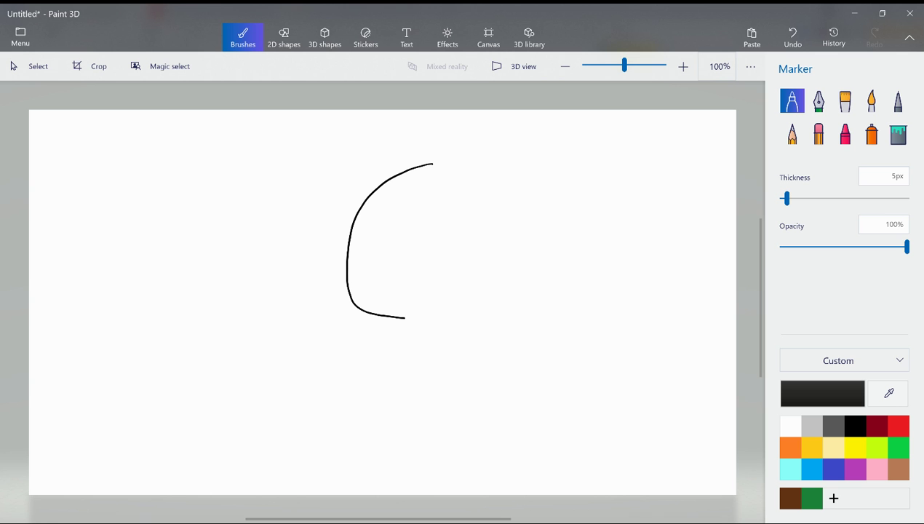
mouse_move(421, 167)
left_mouse_down()
mouse_move(495, 182)
mouse_move(467, 296)
left_mouse_up()
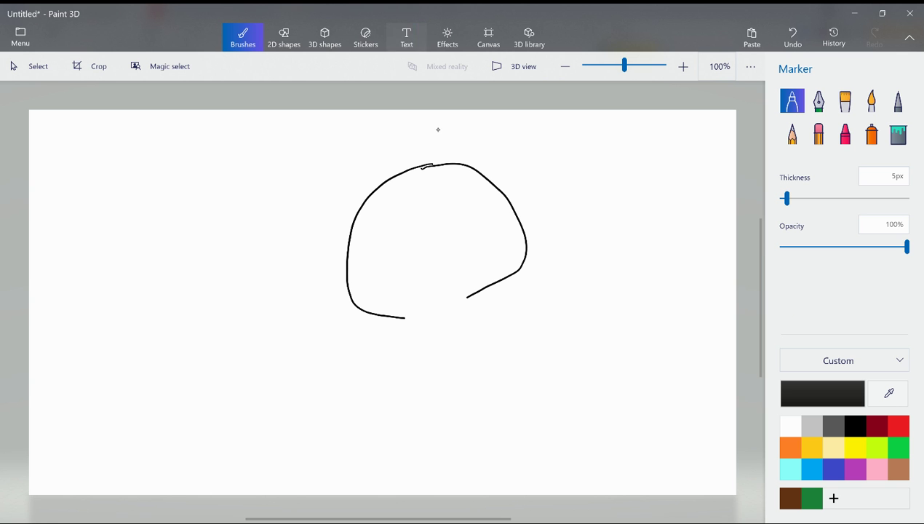
Step: Add a yellow-filled text box beside the head reading "ok.. It's somethig like this."
key("t")
left_click(787, 307)
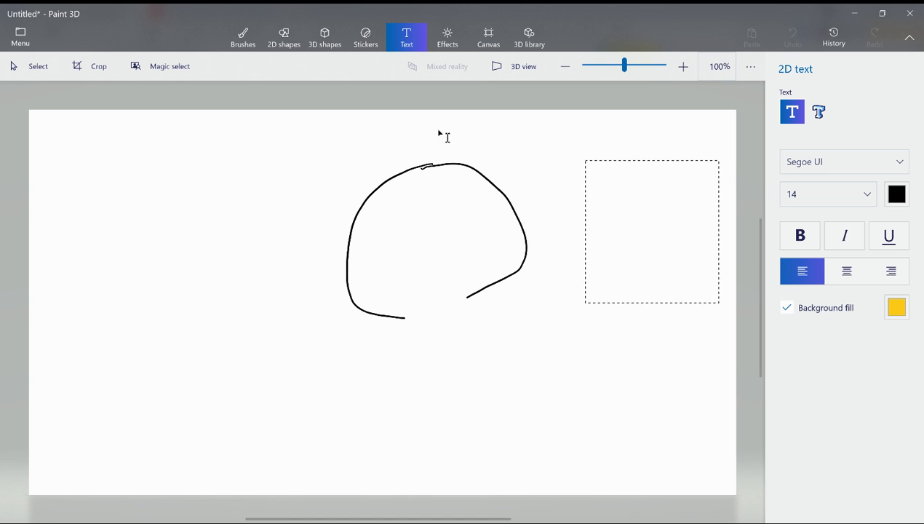
left_click(585, 160)
type("ok..")
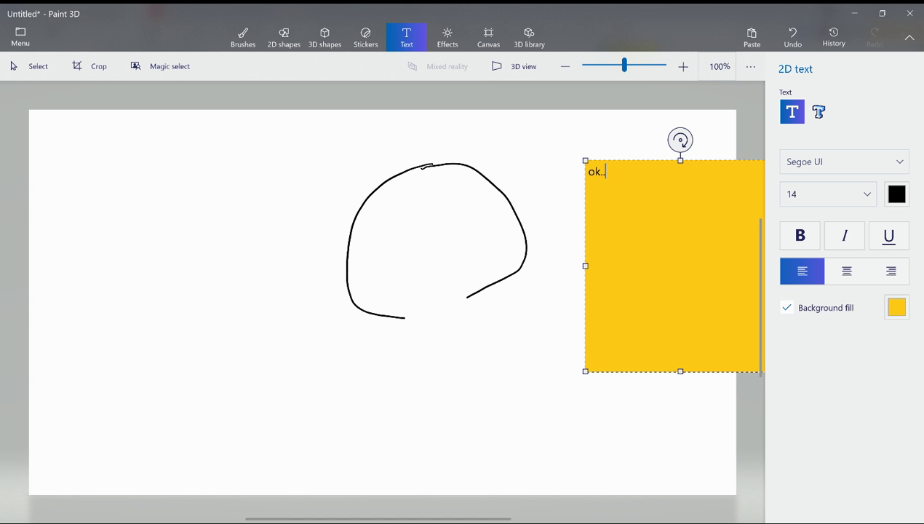
type(" It's somethig like this.")
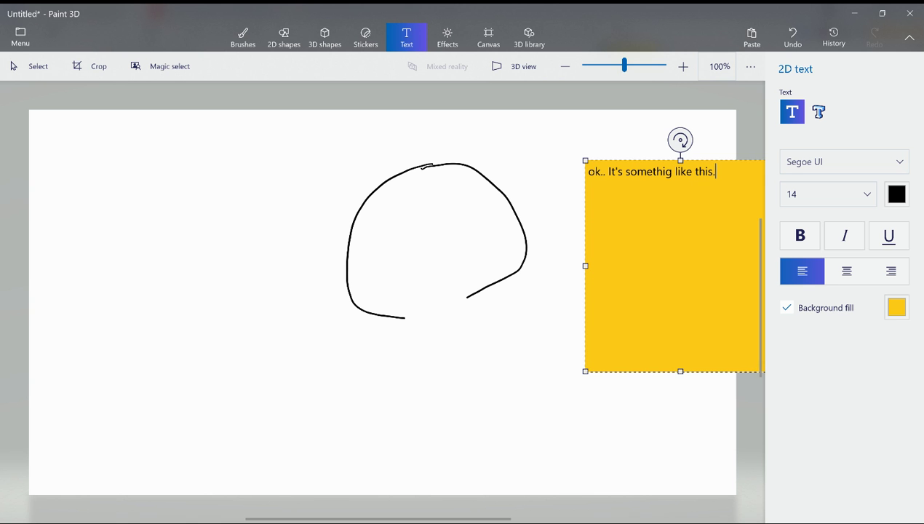
Step: Join the head strokes at the crown with the Marker and draw one side of the body down from the chin
left_click(228, 44)
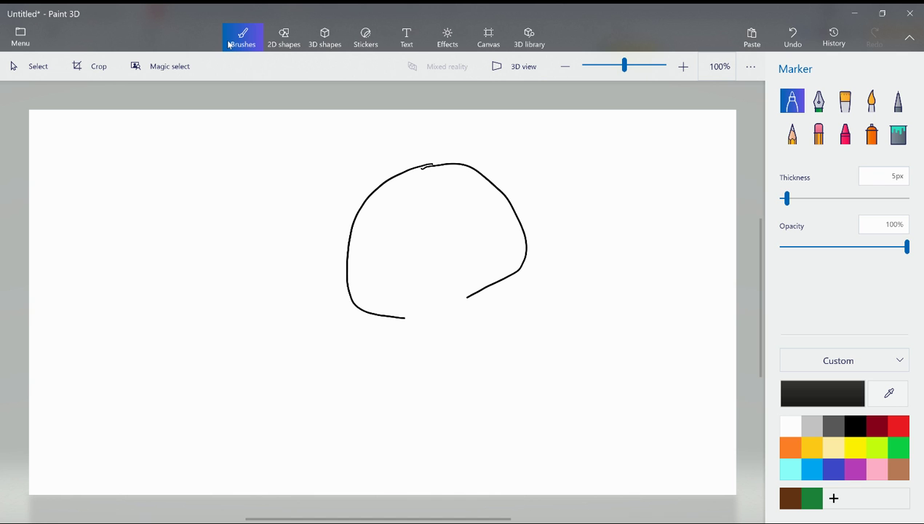
left_click_drag(418, 165, 451, 166)
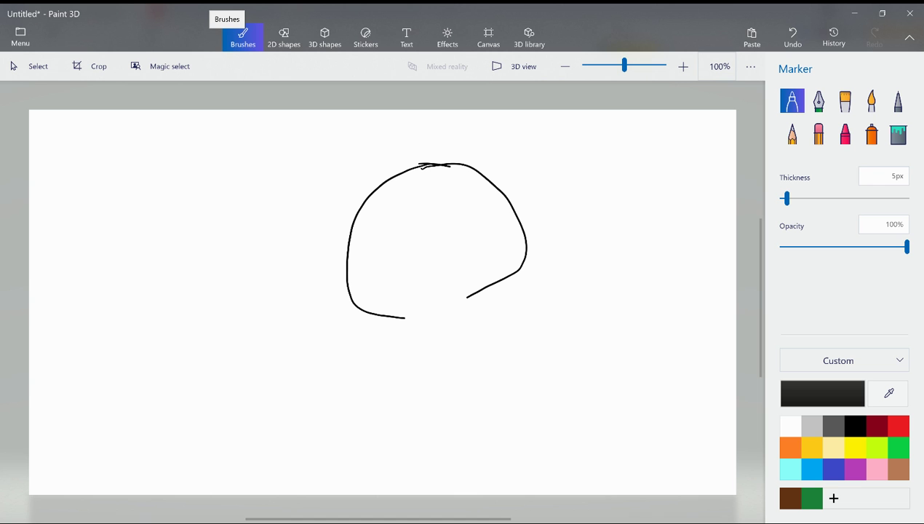
mouse_move(404, 317)
left_mouse_down()
mouse_move(378, 393)
mouse_move(389, 467)
left_mouse_up()
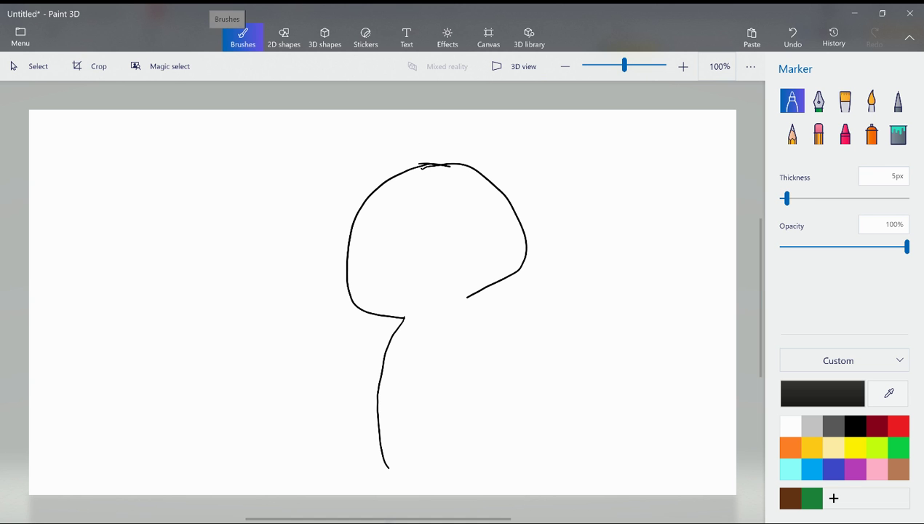
Step: Erase the body line and the loose lower-right end of the head outline with the 25px Eraser
left_click(819, 134)
left_click_drag(467, 296, 503, 277)
mouse_move(403, 318)
left_mouse_down()
mouse_move(386, 343)
mouse_move(380, 386)
mouse_move(386, 464)
left_mouse_up()
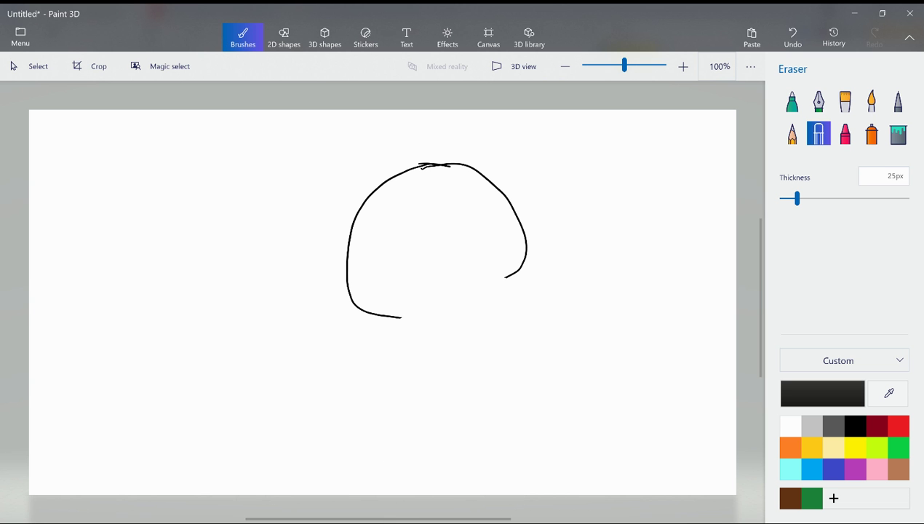
Step: Select the whole head outline, shrink the selection to about 781 × 631 px and move it to the left on the canvas
left_click(29, 66)
left_click_drag(352, 148, 546, 355)
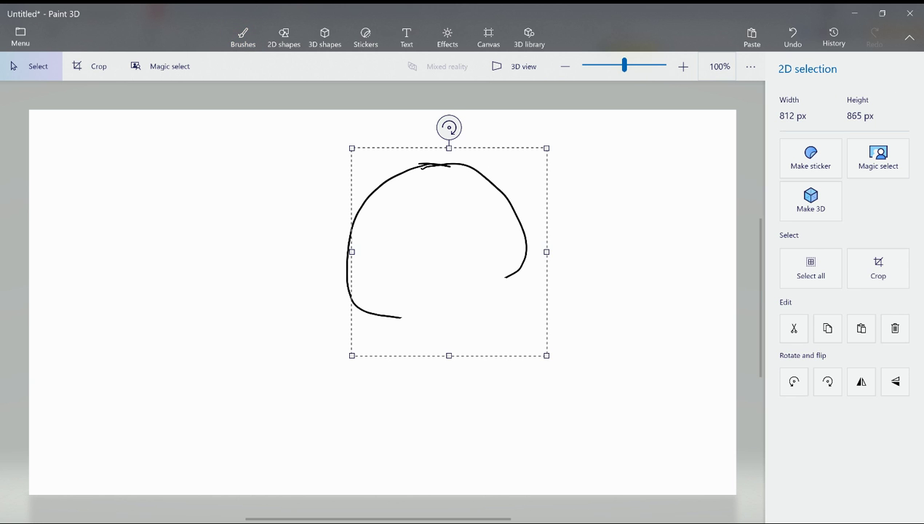
left_click(242, 37)
left_click_drag(335, 135, 568, 337)
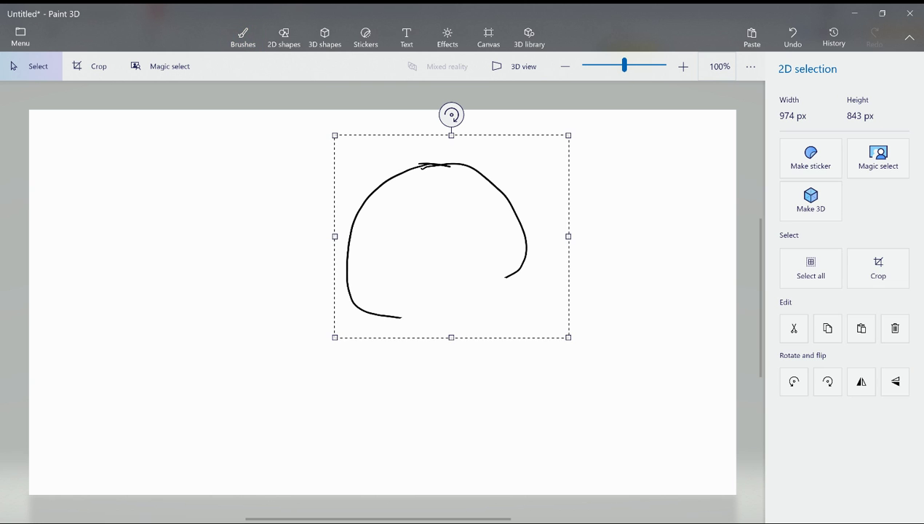
left_click_drag(451, 236, 450, 195)
mouse_move(228, 41)
left_mouse_down()
mouse_move(186, 38)
mouse_move(227, 41)
left_mouse_up()
left_click_drag(524, 201, 477, 201)
left_click_drag(228, 40, 226, 41)
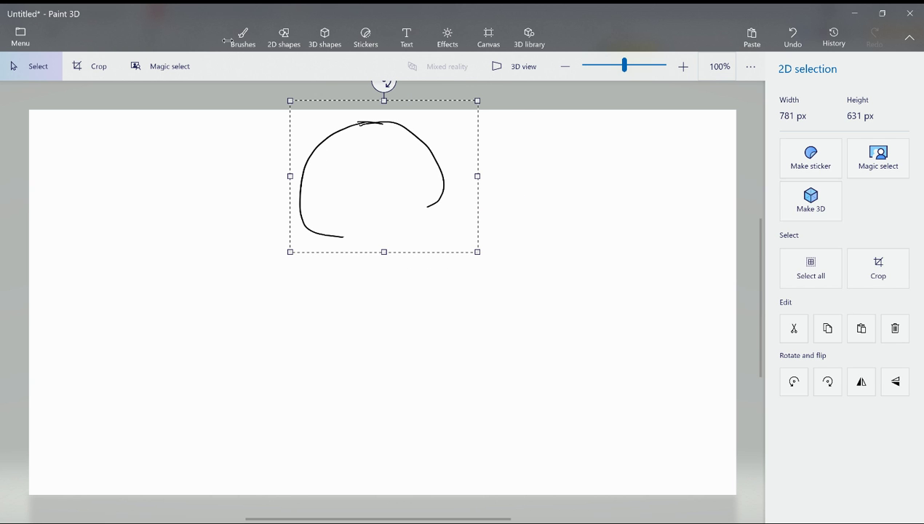
left_click_drag(384, 176, 384, 229)
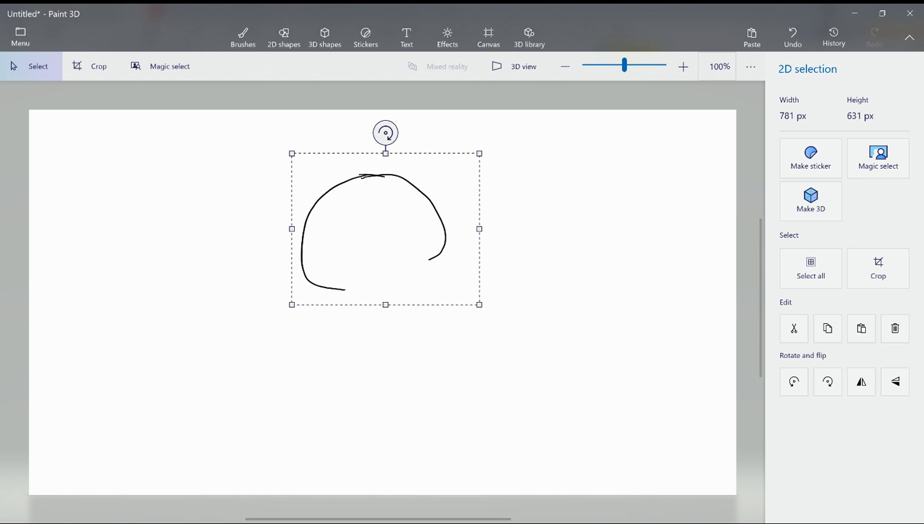
Step: Leave the selection and return to the Marker with 5px thickness
left_click(243, 37)
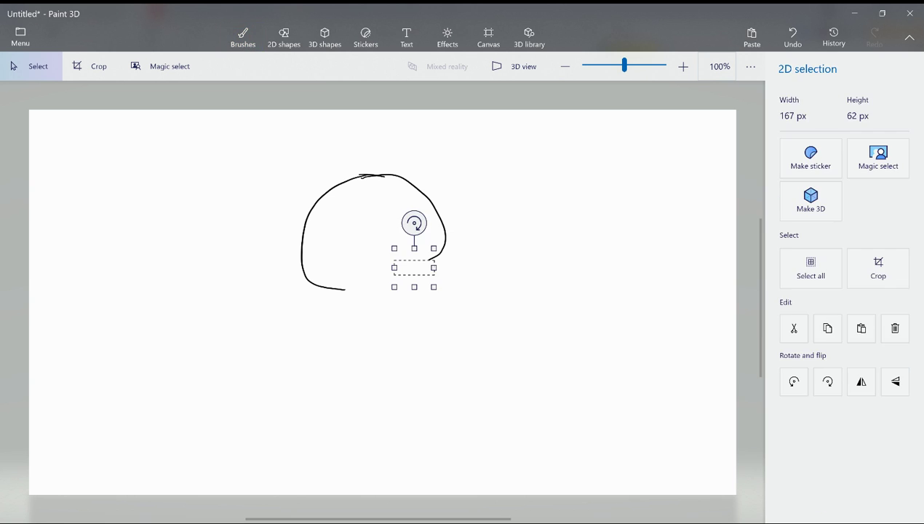
left_click(243, 36)
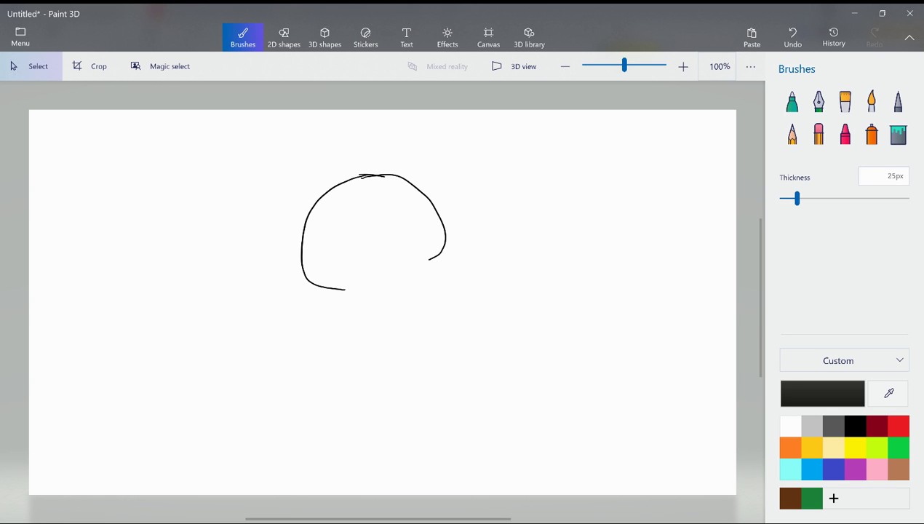
left_click_drag(224, 198, 233, 218)
left_click(238, 40)
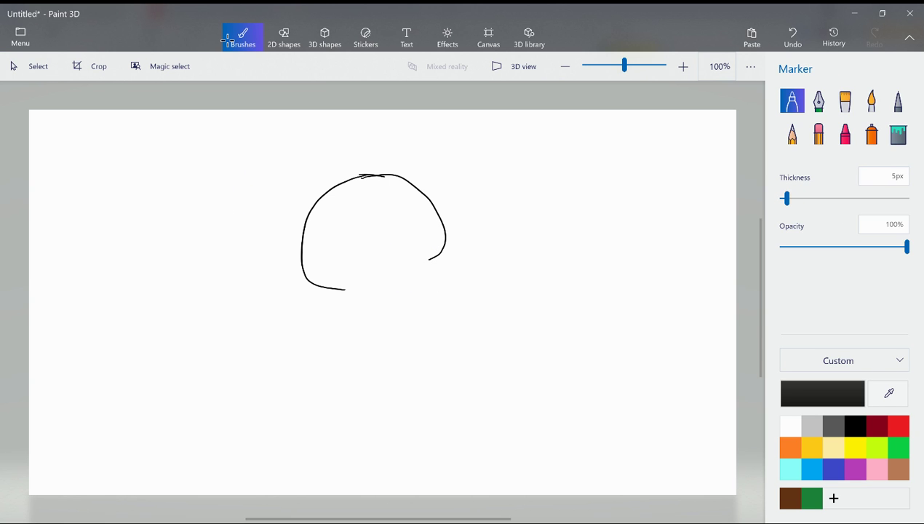
left_click_drag(440, 248, 397, 273)
key("ctrl+z")
left_click_drag(439, 252, 413, 267)
key("ctrl+z")
Step: Erase the tip of the head outline's right side and redraw a smoother cheek line towards the chin with the Marker
left_click(819, 134)
left_click_drag(428, 258, 438, 251)
left_click(791, 102)
left_click_drag(446, 242, 394, 280)
left_click(406, 37)
left_click(635, 327)
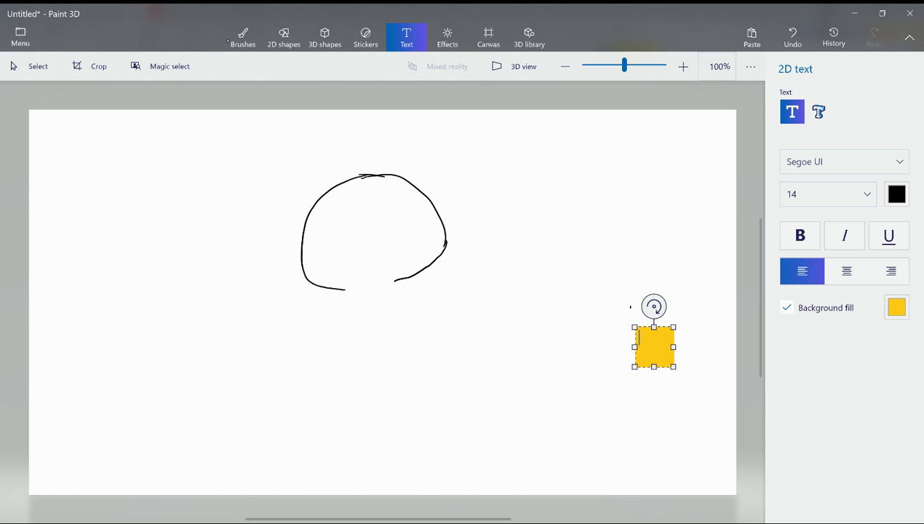
left_click(31, 67)
left_click(227, 40)
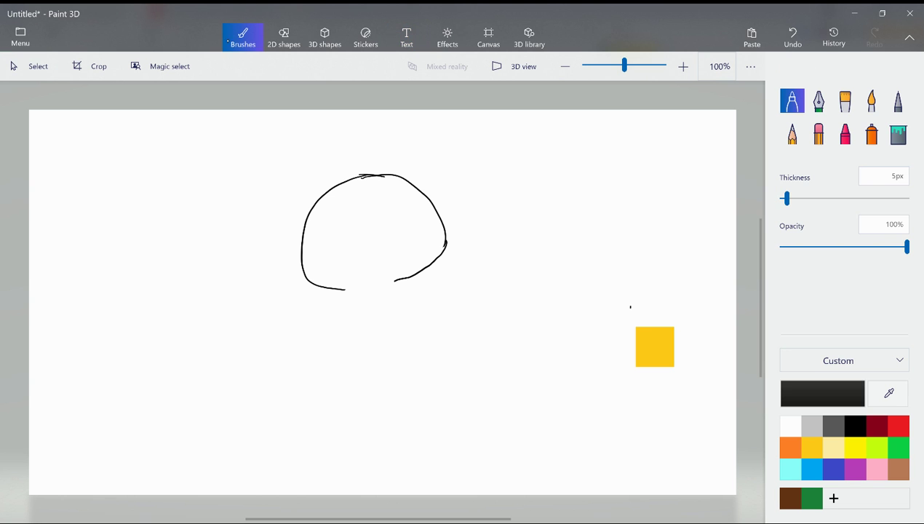
mouse_move(649, 334)
left_mouse_down()
mouse_move(647, 342)
mouse_move(688, 334)
left_mouse_up()
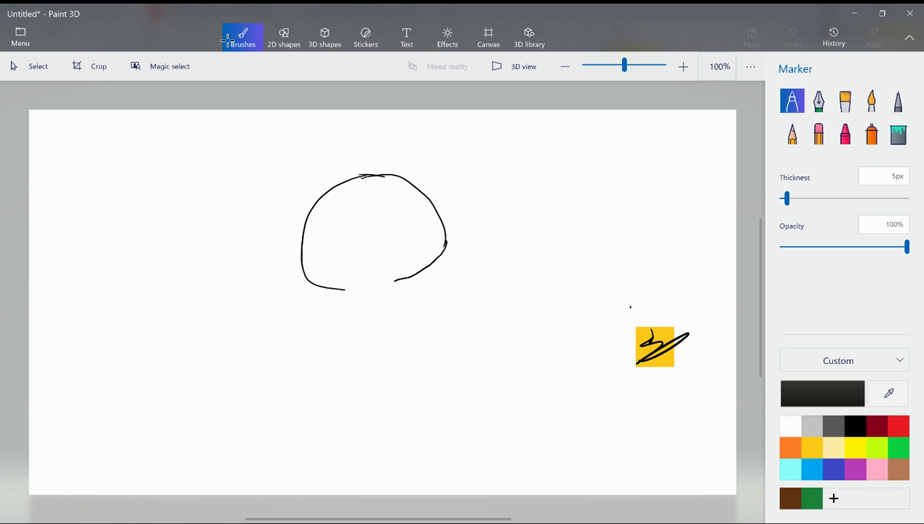
key("ctrl+z")
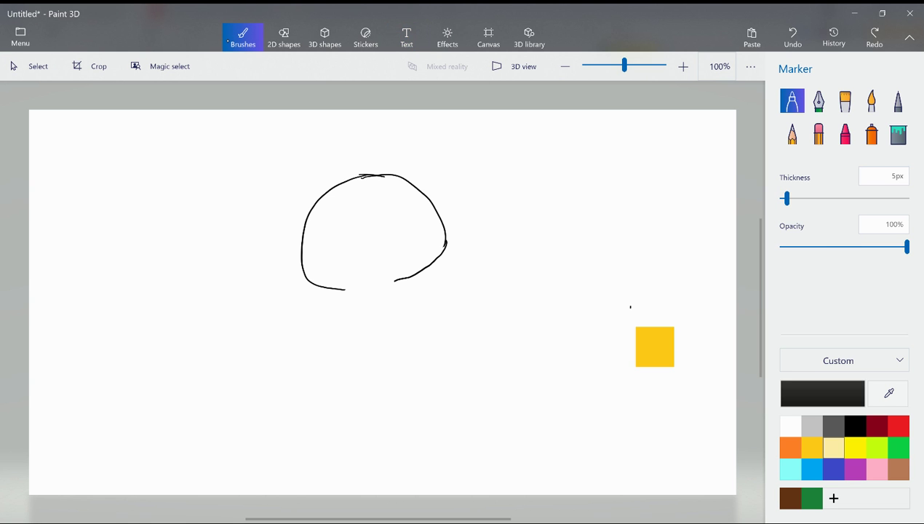
Step: Paint over the yellow square in white with a thicker Marker, and set the thickness back to 5px
left_click(790, 425)
mouse_move(631, 329)
left_mouse_down()
mouse_move(641, 325)
mouse_move(638, 337)
mouse_move(665, 328)
mouse_move(634, 349)
left_mouse_up()
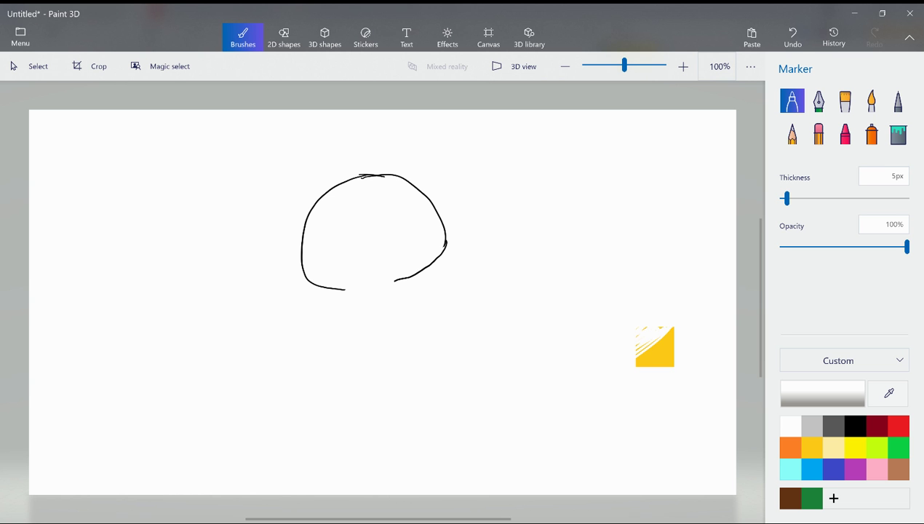
left_click_drag(787, 198, 843, 198)
mouse_move(647, 329)
left_mouse_down()
mouse_move(636, 349)
mouse_move(654, 329)
mouse_move(659, 350)
left_mouse_up()
left_click_drag(843, 198, 786, 198)
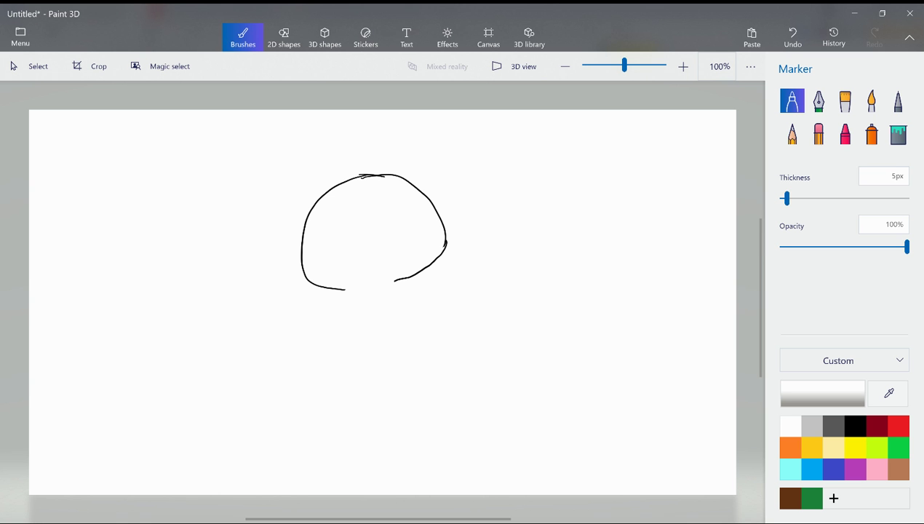
Step: Discard the selection on the empty canvas area and set the Marker colour to black
left_click(406, 37)
left_click_drag(495, 190, 700, 361)
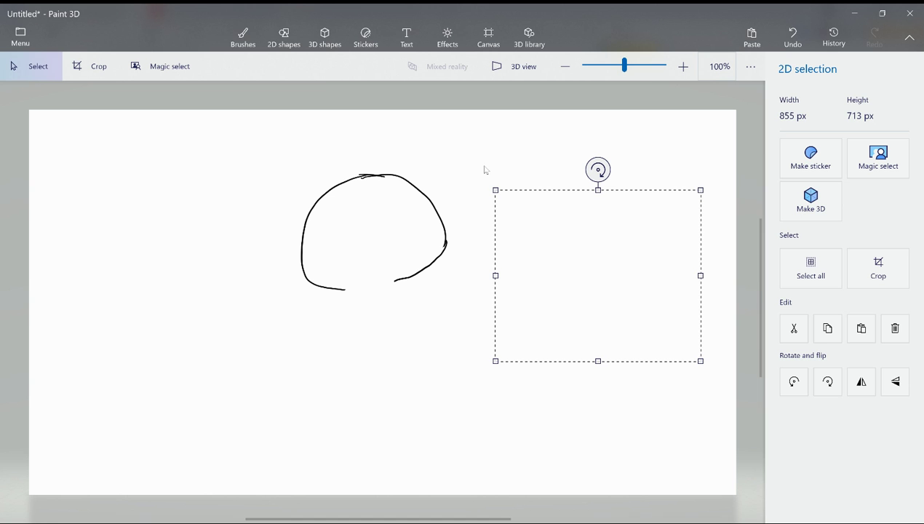
left_click(247, 38)
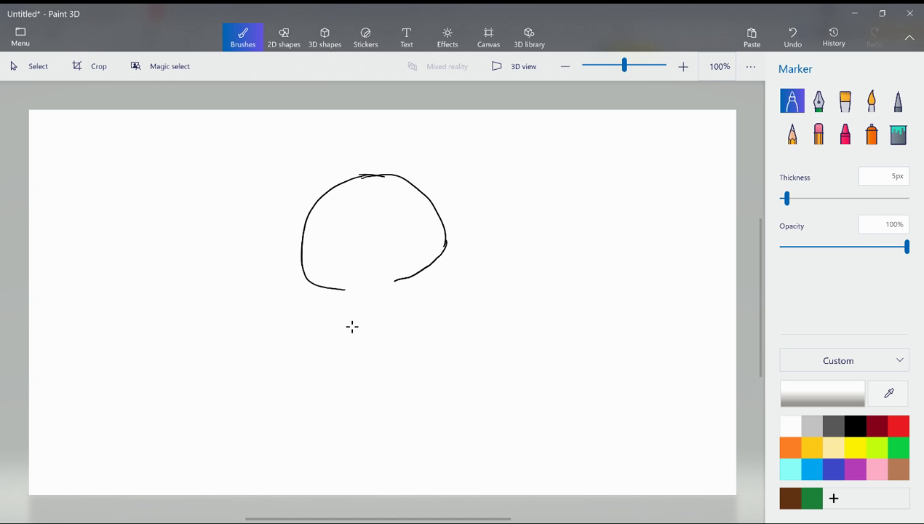
left_click(856, 424)
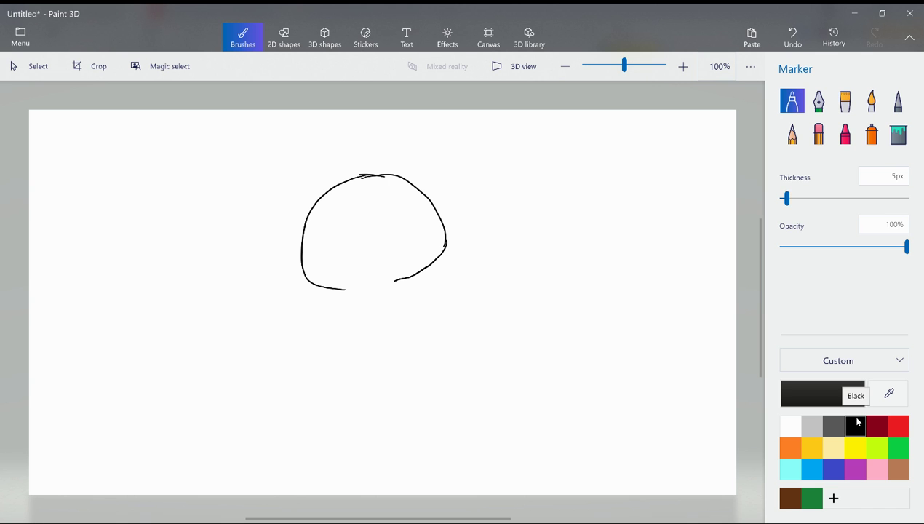
left_click(407, 37)
left_click_drag(496, 171, 680, 356)
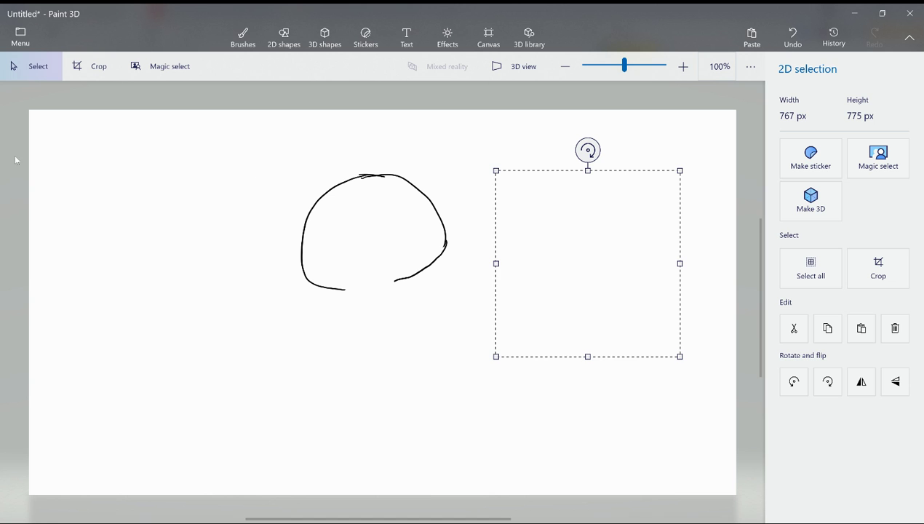
left_click(242, 35)
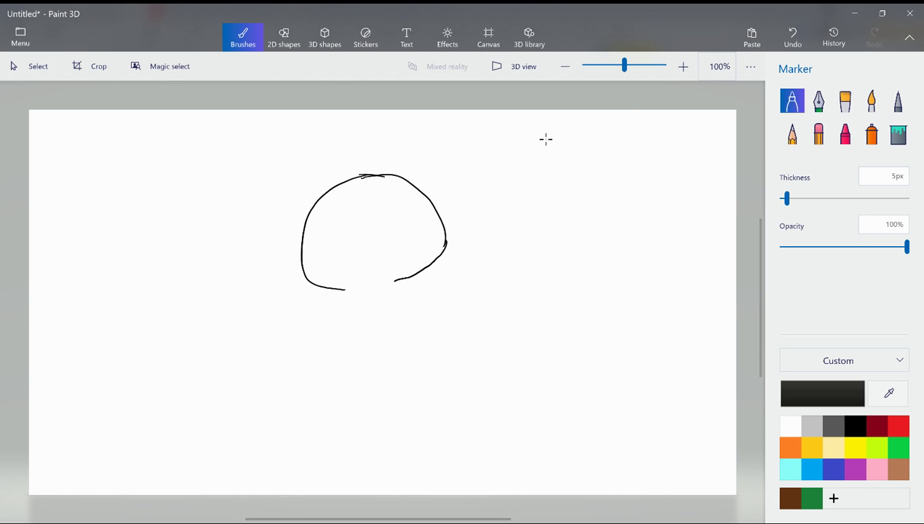
left_click_drag(477, 122, 492, 183)
key("ctrl+z")
left_click_drag(467, 133, 467, 185)
mouse_move(501, 158)
left_mouse_down()
mouse_move(515, 178)
mouse_move(502, 158)
mouse_move(533, 183)
mouse_move(551, 179)
left_mouse_up()
mouse_move(606, 148)
left_mouse_down()
mouse_move(582, 175)
mouse_move(631, 175)
mouse_move(641, 185)
mouse_move(659, 157)
left_mouse_up()
mouse_move(660, 165)
left_mouse_down()
mouse_move(673, 160)
mouse_move(692, 177)
left_mouse_up()
left_click_drag(705, 158, 682, 198)
key("ctrl+z")
key("ctrl+z")
key("ctrl+z")
key("ctrl+z")
key("ctrl+z")
key("ctrl+z")
key("ctrl+z")
key("ctrl+z")
key("ctrl+z")
key("ctrl+z")
key("ctrl+z")
mouse_move(481, 166)
left_mouse_down()
mouse_move(483, 193)
mouse_move(498, 198)
left_mouse_up()
mouse_move(465, 163)
left_mouse_down()
mouse_move(497, 164)
mouse_move(580, 209)
mouse_move(601, 183)
left_mouse_up()
mouse_move(623, 191)
left_mouse_down()
mouse_move(618, 210)
mouse_move(641, 211)
left_mouse_up()
left_click_drag(663, 179, 643, 212)
left_click_drag(480, 228, 492, 271)
mouse_move(461, 251)
left_mouse_down()
mouse_move(488, 247)
mouse_move(513, 272)
left_mouse_up()
mouse_move(525, 234)
left_mouse_down()
mouse_move(521, 269)
mouse_move(543, 283)
mouse_move(520, 259)
mouse_move(555, 283)
mouse_move(602, 282)
mouse_move(606, 304)
left_mouse_up()
left_click(570, 238)
left_click_drag(657, 258, 659, 296)
mouse_move(675, 272)
left_mouse_down()
mouse_move(709, 296)
mouse_move(721, 298)
mouse_move(729, 286)
mouse_move(719, 328)
left_mouse_up()
key("ctrl+z")
key("ctrl+z")
key("ctrl+z")
key("ctrl+z")
key("ctrl+z")
key("ctrl+z")
key("ctrl+z")
key("ctrl+z")
key("ctrl+z")
key("ctrl+z")
key("ctrl+z")
key("ctrl+z")
key("ctrl+z")
key("ctrl+z")
key("ctrl+z")
key("ctrl+z")
key("ctrl+z")
key("ctrl+z")
key("ctrl+z")
key("ctrl+z")
Step: Draw the panda's body below the head with the black Marker, with two outward-curving sides joined by a rounded base
mouse_move(345, 289)
left_mouse_down()
mouse_move(324, 310)
mouse_move(310, 354)
left_mouse_up()
key("ctrl+z")
mouse_move(347, 288)
left_mouse_down()
mouse_move(329, 365)
mouse_move(337, 376)
left_mouse_up()
mouse_move(394, 279)
left_mouse_down()
mouse_move(405, 328)
mouse_move(411, 314)
mouse_move(405, 336)
left_mouse_up()
key("ctrl+z")
key("ctrl+z")
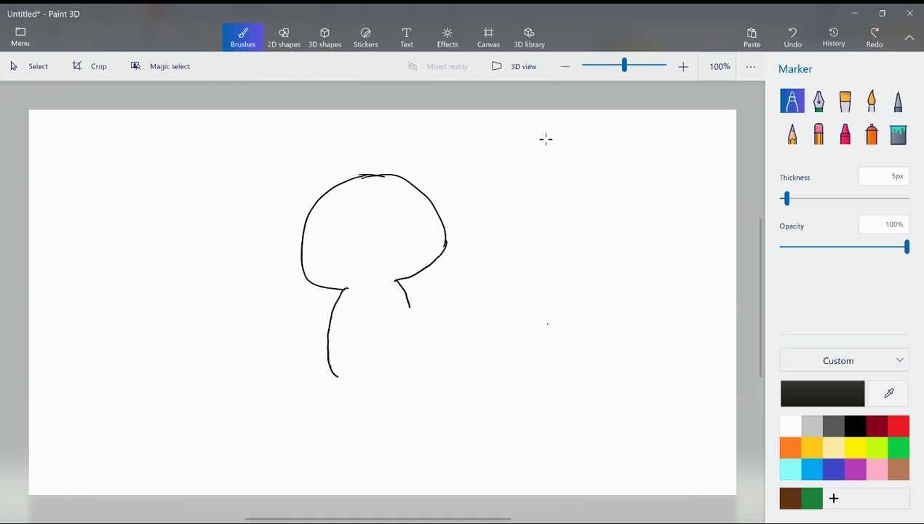
left_click_drag(409, 304, 404, 371)
mouse_move(337, 375)
left_mouse_down()
mouse_move(375, 382)
mouse_move(409, 363)
left_mouse_up()
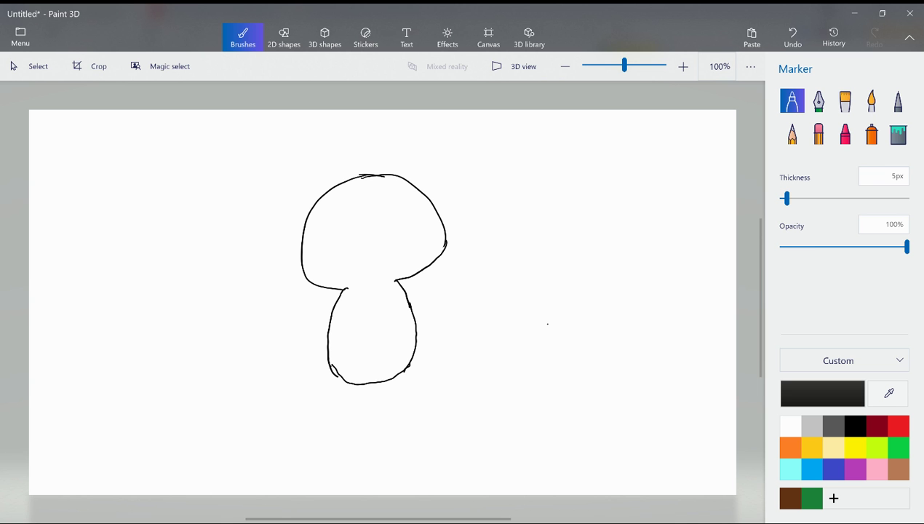
left_click(284, 37)
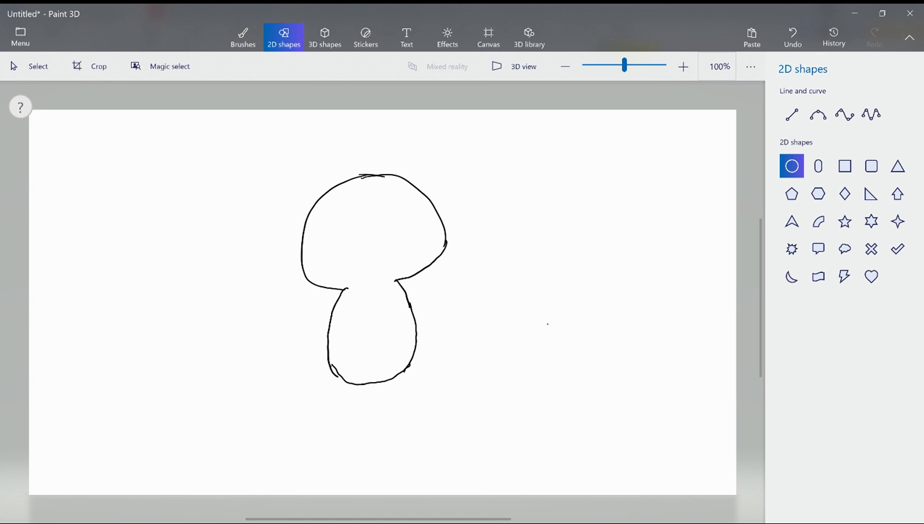
left_click(407, 38)
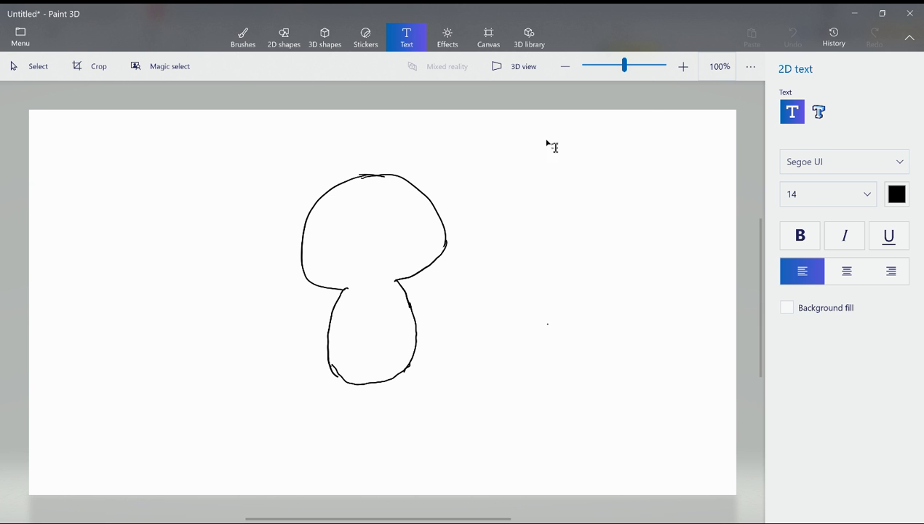
left_click(551, 145)
type("ohhh lol I just fixed it so I")
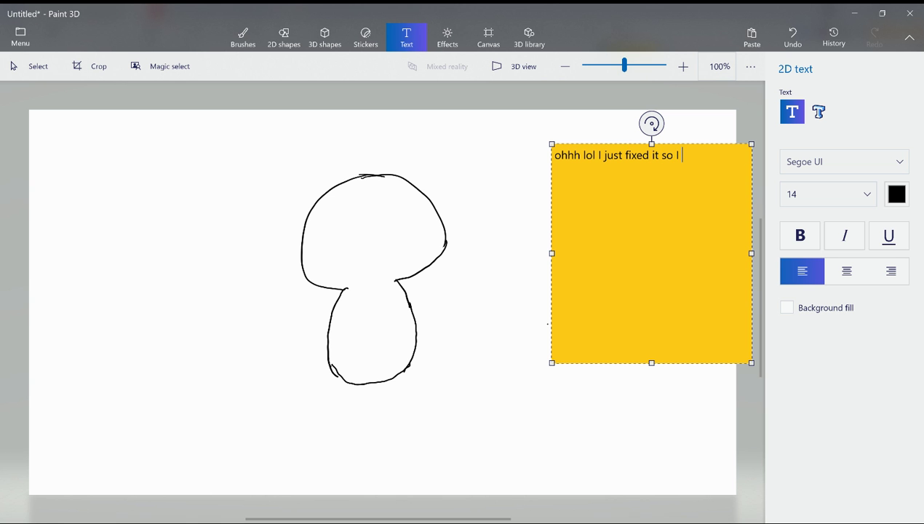
type("w lol")
key("Escape")
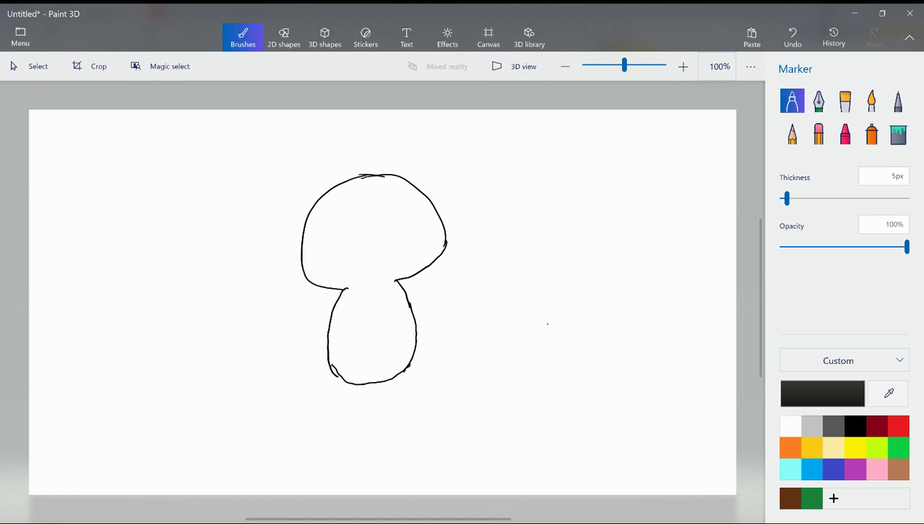
Step: Draw two narrow legs with rounded feet beneath the body using the black Marker
mouse_move(333, 367)
left_mouse_down()
mouse_move(348, 439)
mouse_move(365, 423)
mouse_move(366, 387)
left_mouse_up()
key("ctrl+z")
left_click(833, 38)
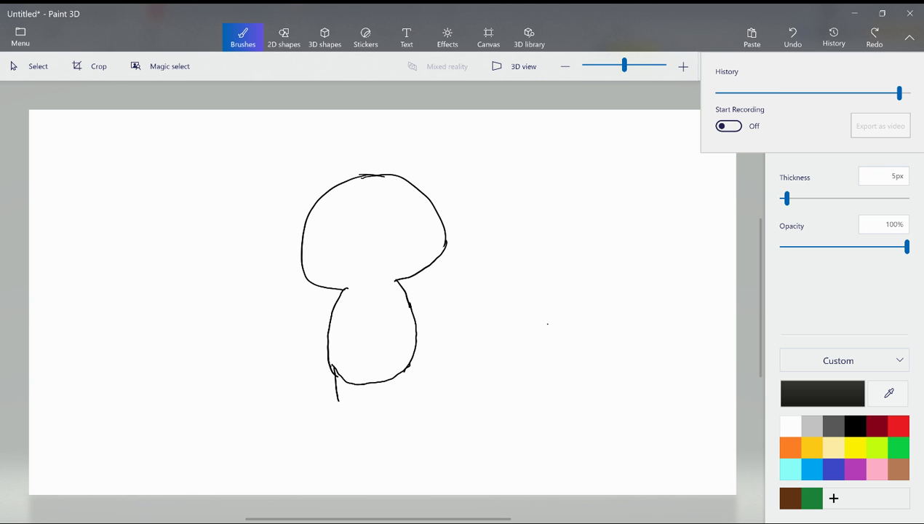
left_click_drag(899, 93, 908, 93)
left_click(547, 323)
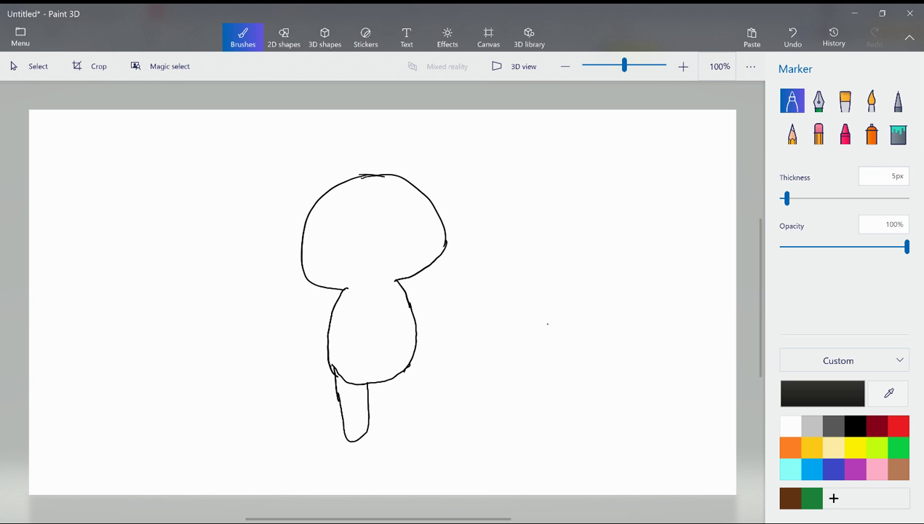
mouse_move(408, 362)
left_mouse_down()
mouse_move(402, 420)
mouse_move(383, 407)
mouse_move(385, 377)
left_mouse_up()
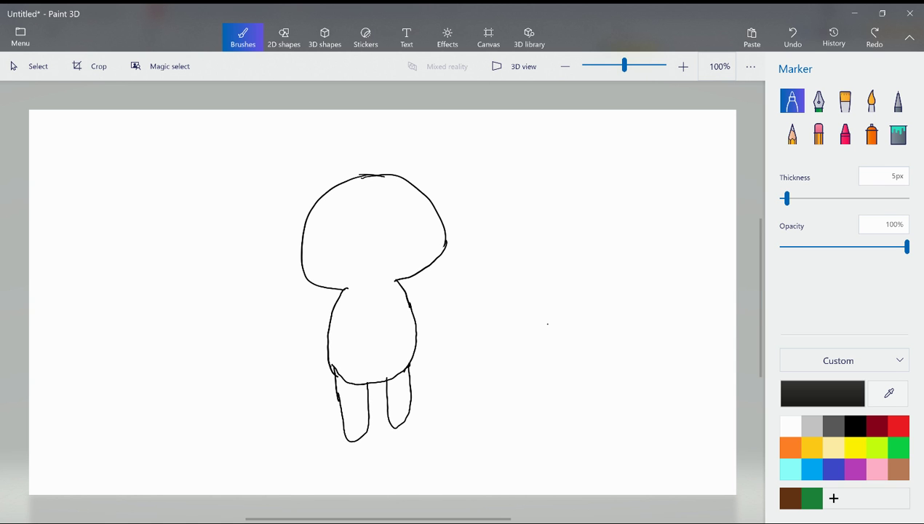
Step: Draw an oval belly patch inside the body and erase the stray line at its upper-left edge
mouse_move(368, 301)
left_mouse_down()
mouse_move(353, 352)
mouse_move(394, 355)
mouse_move(389, 309)
mouse_move(347, 302)
left_mouse_up()
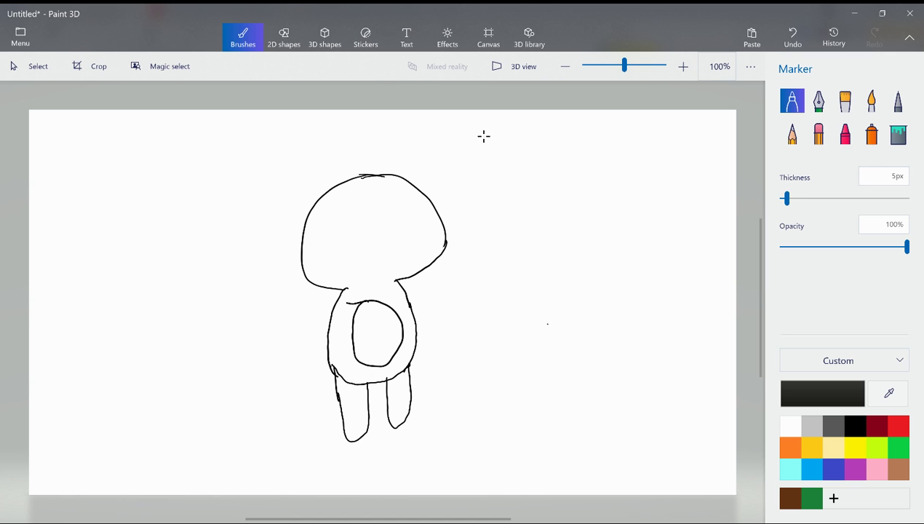
left_click(829, 138)
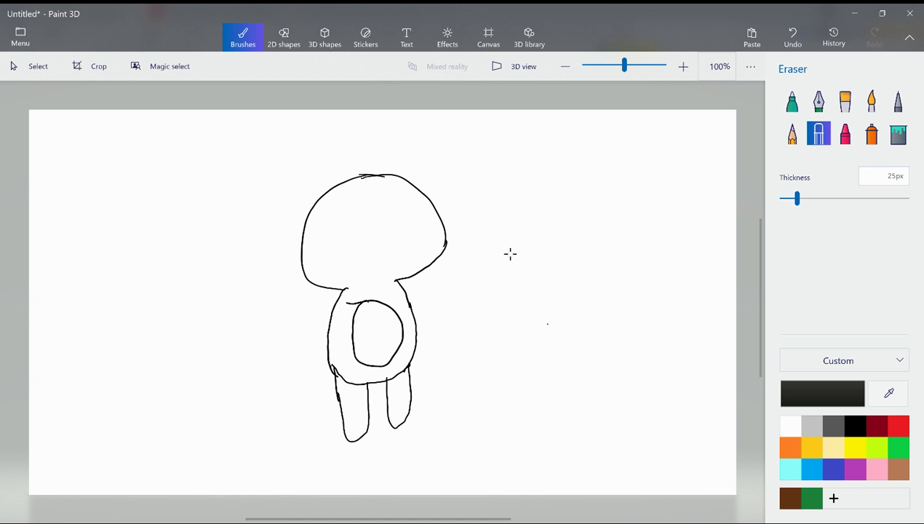
left_click_drag(344, 302, 349, 304)
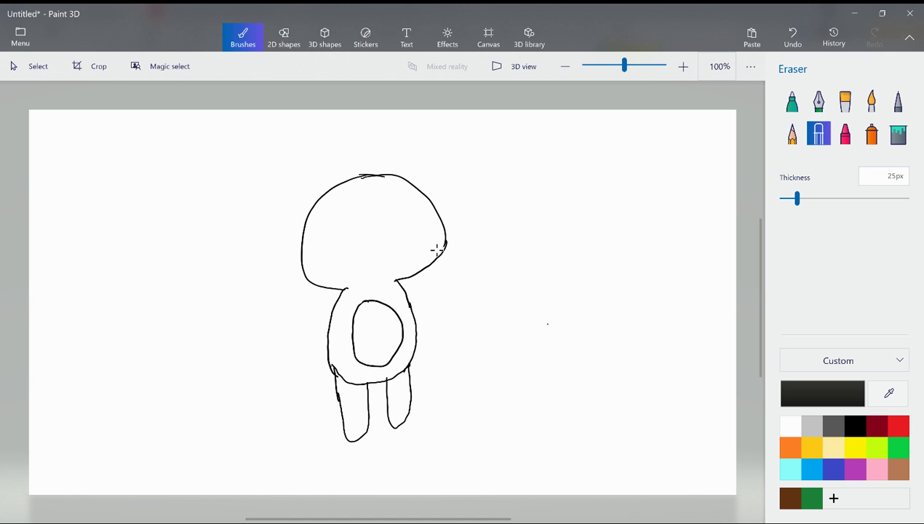
Step: Draw a slanted oval arm over the body's left shoulder with the Marker and fill it with black
left_click(792, 102)
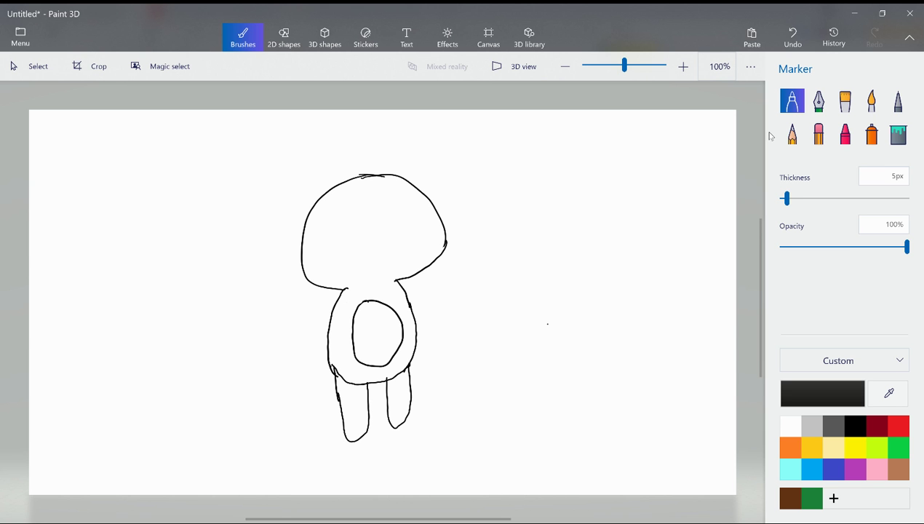
mouse_move(341, 266)
left_mouse_down()
mouse_move(314, 304)
mouse_move(349, 286)
mouse_move(345, 262)
left_mouse_up()
left_click(898, 133)
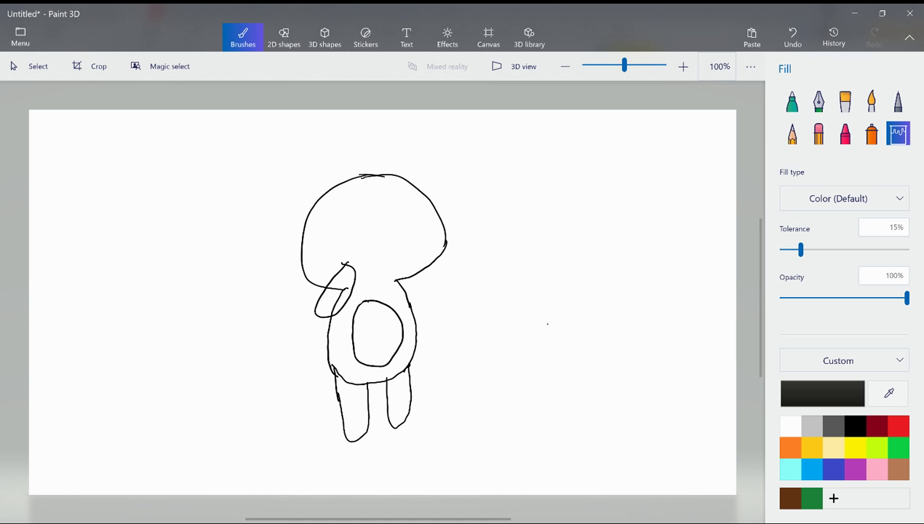
left_click(327, 299)
left_click(344, 276)
Step: Draw a matching slanted oval arm over the right shoulder with the Marker and fill it with black
left_click(791, 100)
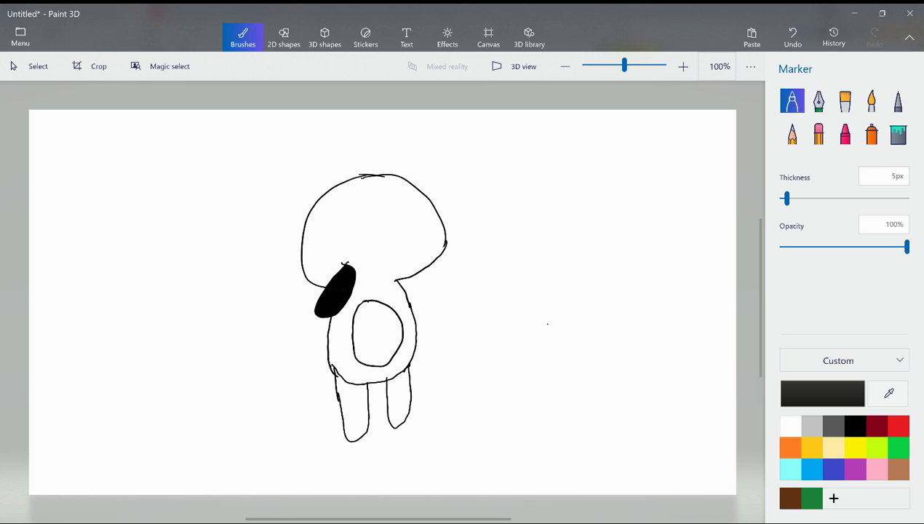
mouse_move(396, 267)
left_mouse_down()
mouse_move(426, 298)
mouse_move(409, 266)
left_mouse_up()
left_click(897, 133)
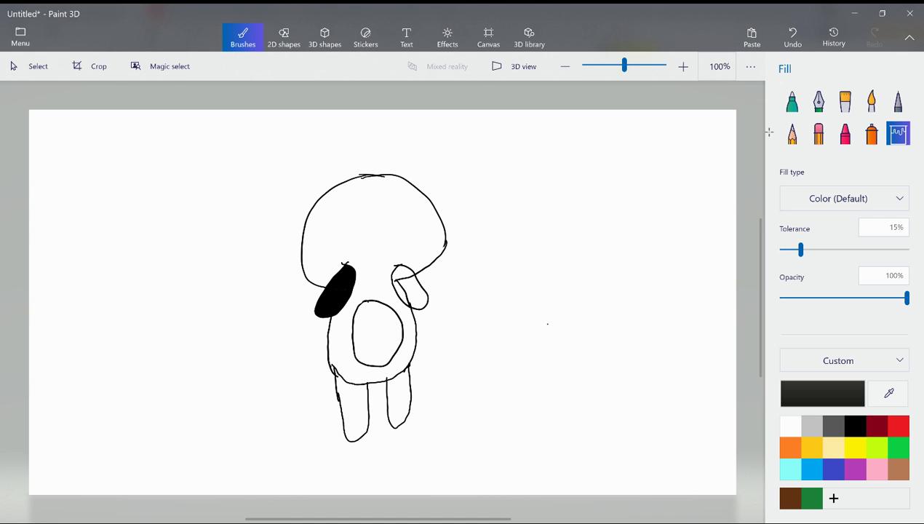
left_click(412, 292)
left_click(400, 276)
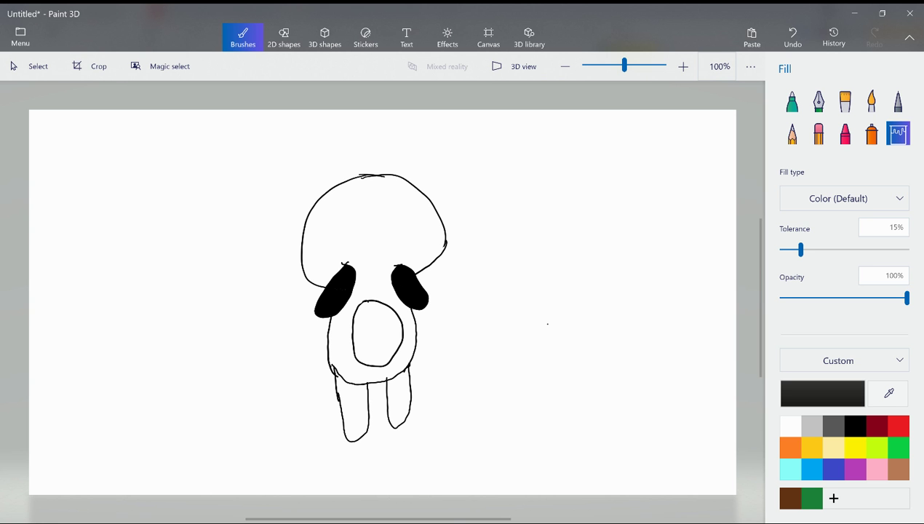
Step: Fill the oval belly patch and both legs with black
left_click(377, 333)
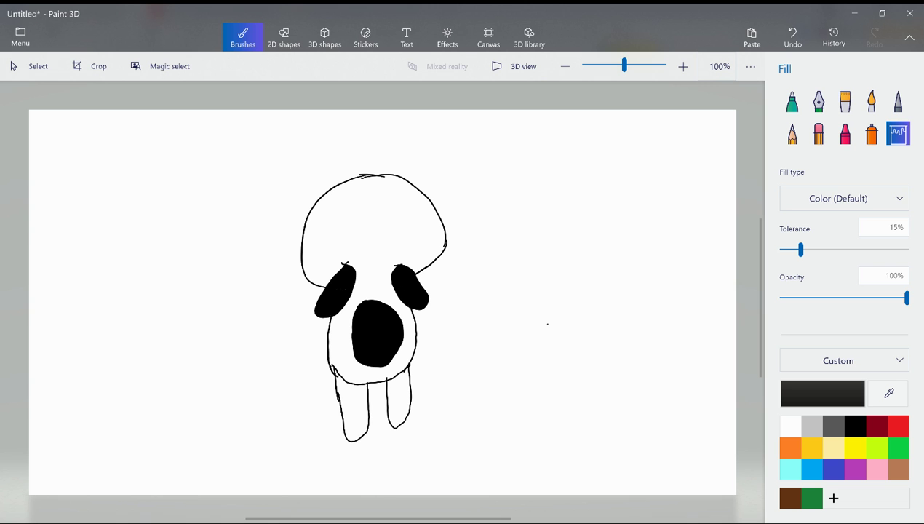
left_click(353, 408)
left_click(399, 400)
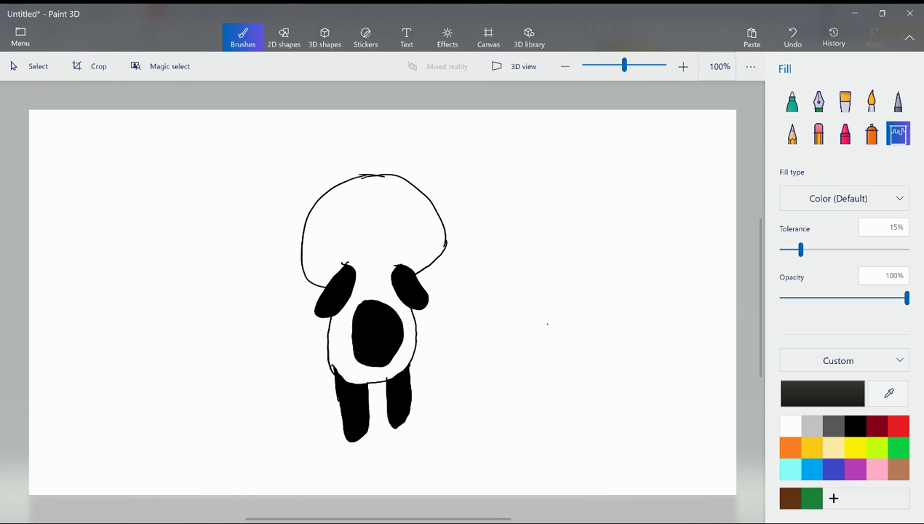
left_click(791, 101)
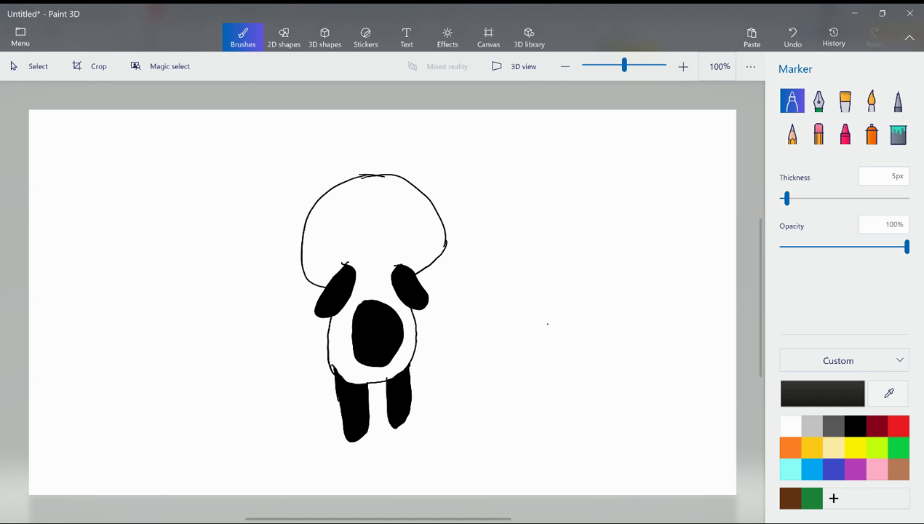
left_click(406, 37)
left_click_drag(484, 190, 640, 420)
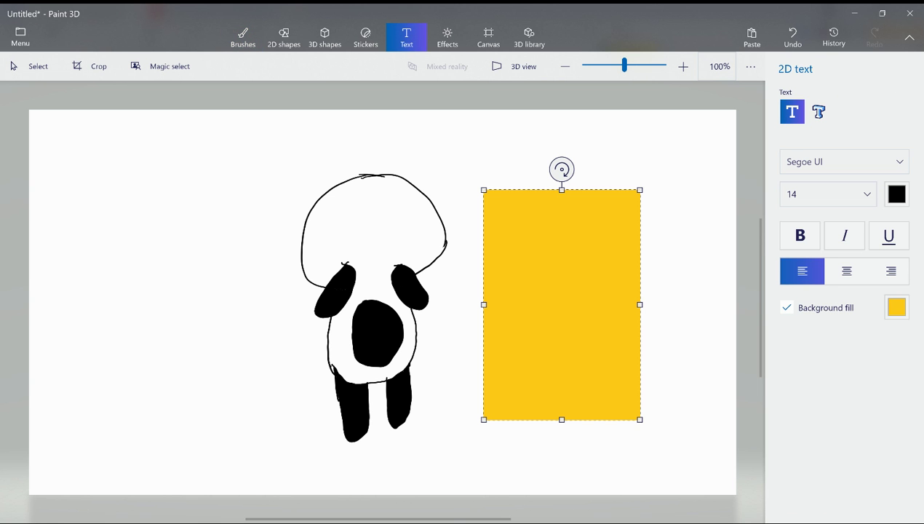
type("LOL it kinda looks like a ghost face XDDD")
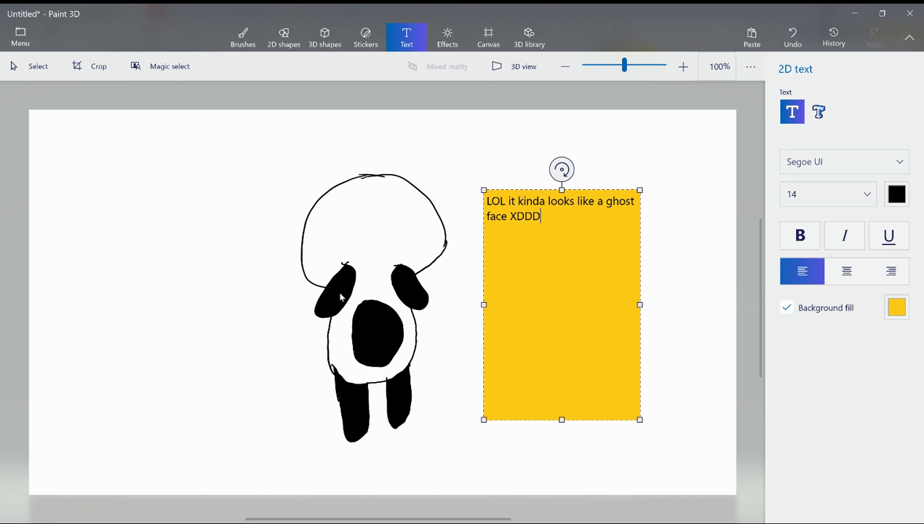
left_click(248, 37)
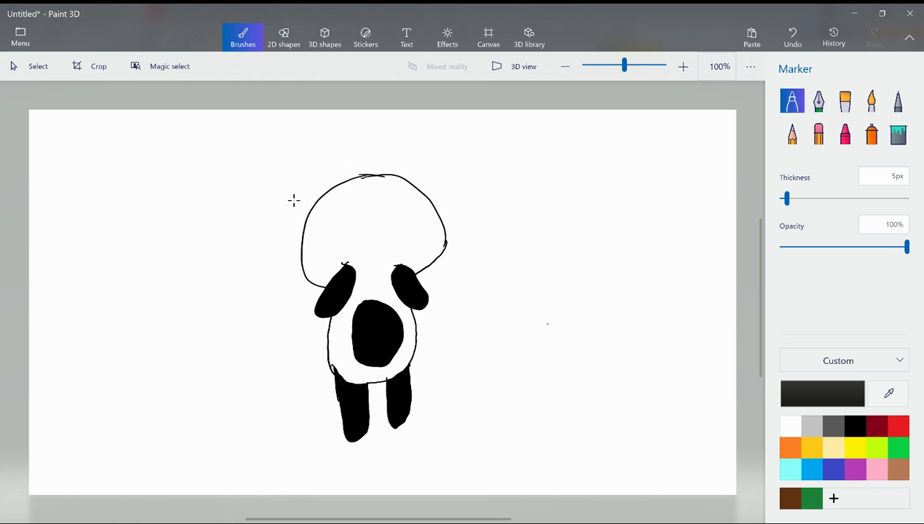
Step: Draw two round eyes on the face with the 5px Marker, each with a drooping patch outline on its outer side
left_click(532, 264)
mouse_move(344, 210)
left_mouse_down()
mouse_move(330, 233)
mouse_move(362, 225)
mouse_move(344, 211)
left_mouse_up()
key("ctrl+z")
mouse_move(345, 212)
left_mouse_down()
mouse_move(340, 234)
mouse_move(357, 233)
mouse_move(345, 214)
mouse_move(339, 246)
left_mouse_up()
key("ctrl+z")
mouse_move(339, 214)
left_mouse_down()
mouse_move(323, 236)
mouse_move(329, 249)
mouse_move(347, 236)
left_mouse_up()
mouse_move(399, 207)
left_mouse_down()
mouse_move(407, 232)
mouse_move(399, 206)
mouse_move(428, 230)
mouse_move(425, 246)
mouse_move(411, 231)
mouse_move(414, 210)
mouse_move(425, 243)
mouse_move(410, 236)
left_mouse_up()
key("ctrl+z")
key("ctrl+z")
mouse_move(414, 207)
left_mouse_down()
mouse_move(425, 234)
mouse_move(412, 239)
left_mouse_up()
key("ctrl+z")
mouse_move(413, 207)
left_mouse_down()
mouse_move(420, 240)
mouse_move(400, 231)
mouse_move(429, 226)
mouse_move(434, 244)
mouse_move(415, 236)
left_mouse_up()
key("ctrl+z")
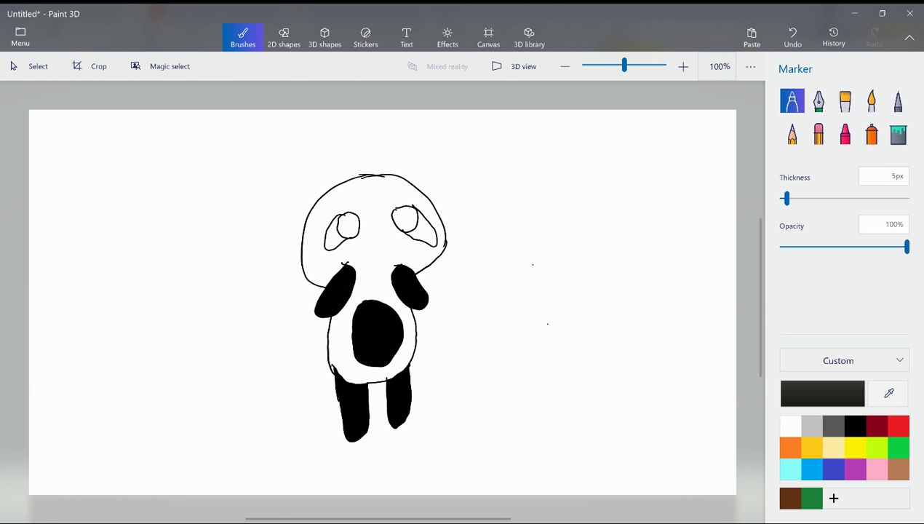
Step: Draw a small black nose and a curved w-shaped mouth between the eyes, and switch to the Eraser for touch-ups
left_click(382, 243)
left_click_drag(369, 250, 385, 251)
left_click(818, 134)
left_click_drag(291, 201, 294, 200)
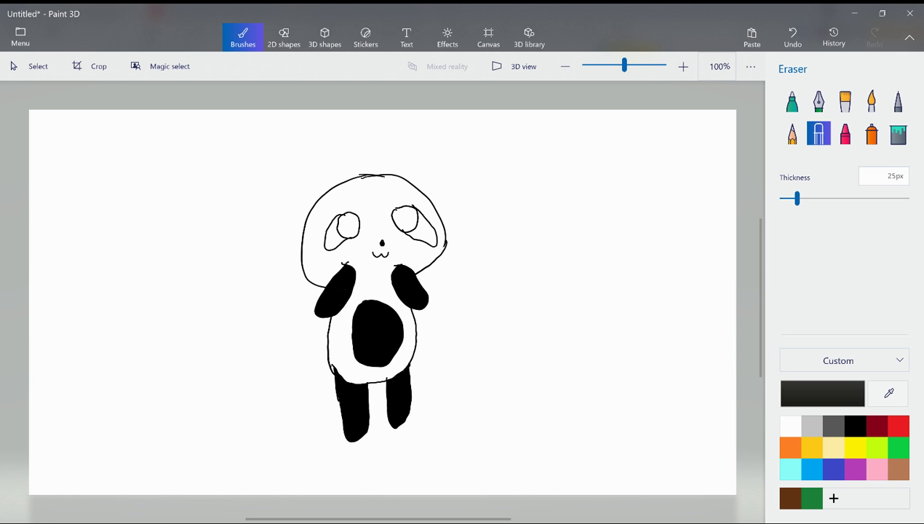
Step: Fill the drooping patches beside both eyes with black
left_click(898, 134)
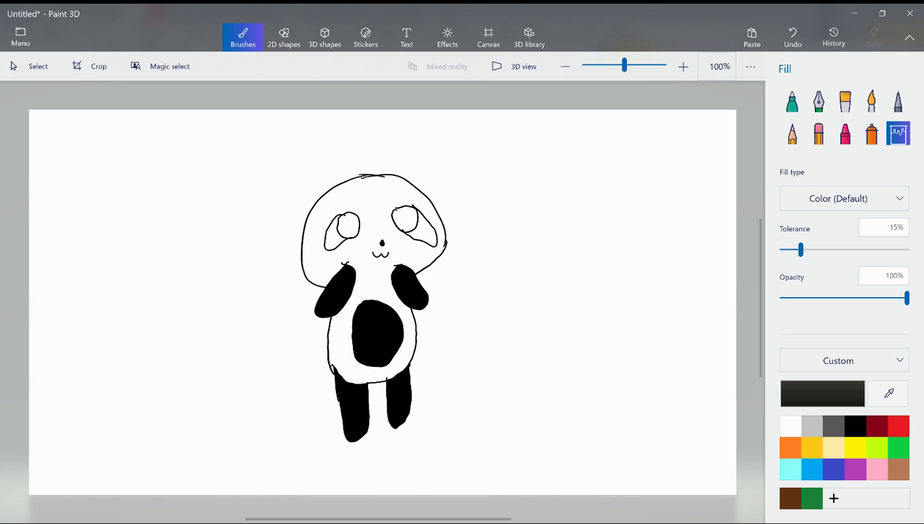
left_click(331, 236)
left_click(428, 233)
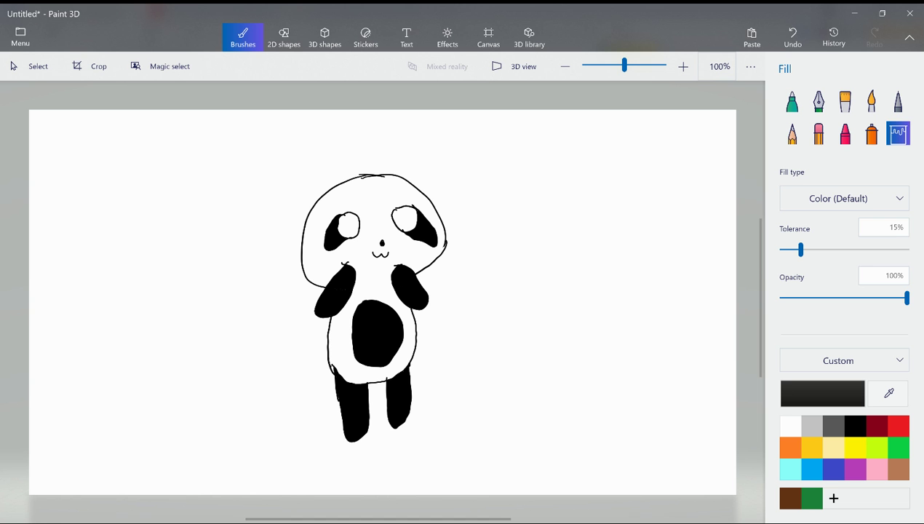
Step: Draw small highlight circles inside both eyes with the Marker
left_click(792, 101)
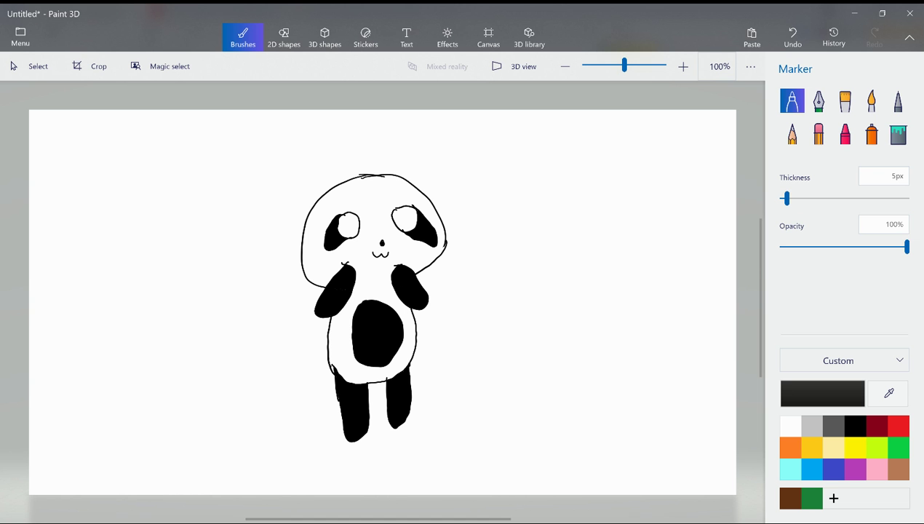
left_click_drag(341, 214, 350, 232)
left_click_drag(398, 209, 409, 226)
Step: Draw the outer outlines of two rounded ears on top of the head with the Marker
mouse_move(398, 174)
left_mouse_down()
mouse_move(400, 161)
mouse_move(435, 149)
mouse_move(455, 158)
mouse_move(458, 180)
mouse_move(435, 207)
left_mouse_up()
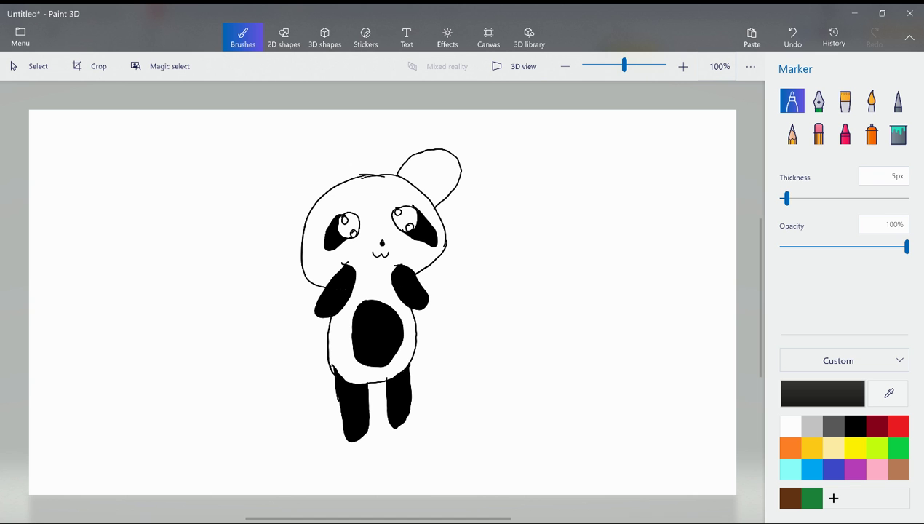
mouse_move(332, 165)
left_mouse_down()
mouse_move(340, 186)
mouse_move(293, 200)
mouse_move(302, 218)
left_mouse_up()
key("ctrl+z")
left_click_drag(293, 200, 294, 200)
Step: Draw a smaller inner-ear curve inside each ear with the Marker
mouse_move(404, 177)
left_mouse_down()
mouse_move(427, 159)
mouse_move(441, 174)
mouse_move(437, 188)
mouse_move(408, 179)
mouse_move(438, 169)
mouse_move(429, 193)
left_mouse_up()
key("ctrl+z")
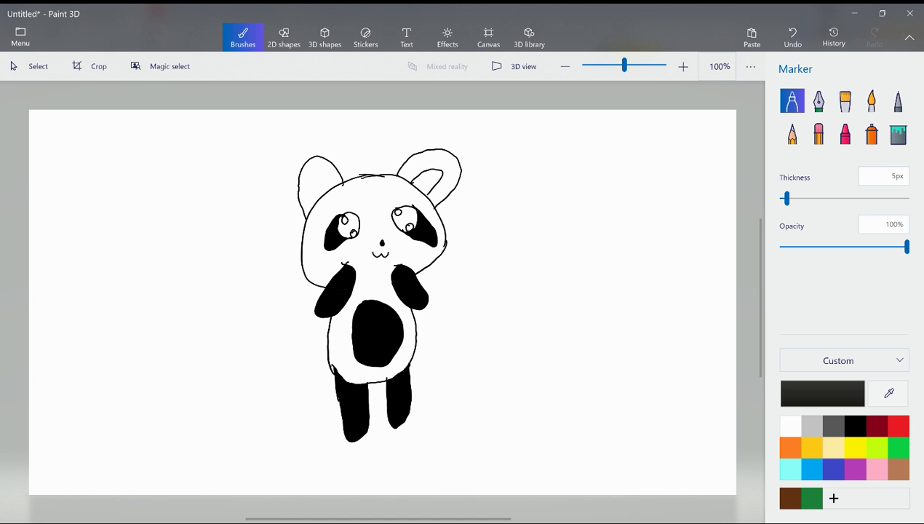
left_click(294, 199)
mouse_move(311, 206)
left_mouse_down()
mouse_move(320, 173)
mouse_move(330, 187)
left_mouse_up()
Step: Fill the outer band of both ears with black, leaving the inner ears white
left_click(897, 134)
left_click(855, 425)
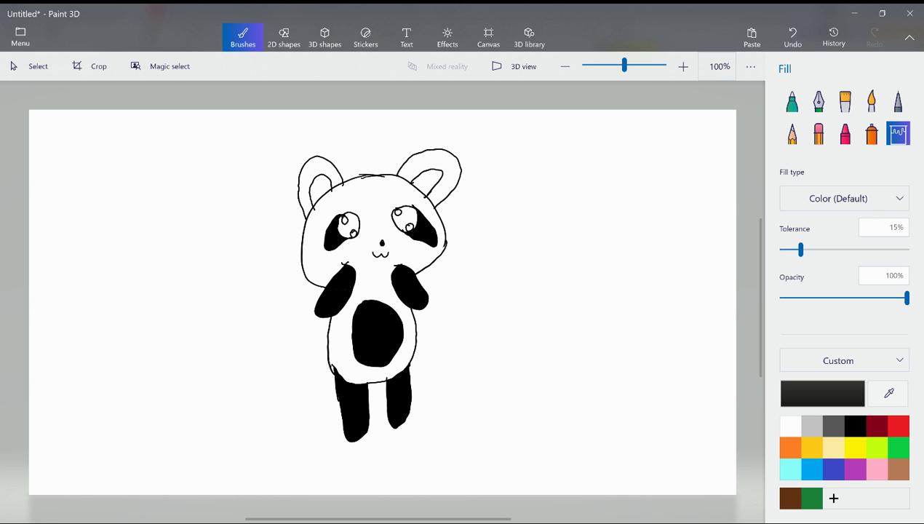
left_click(432, 158)
left_click(300, 195)
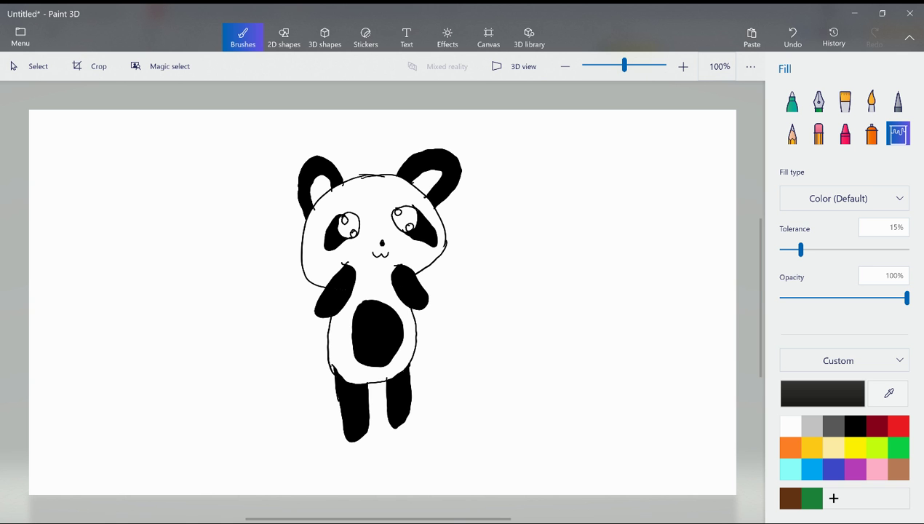
Step: Fill the inner areas of both ears with light pink
left_click(876, 469)
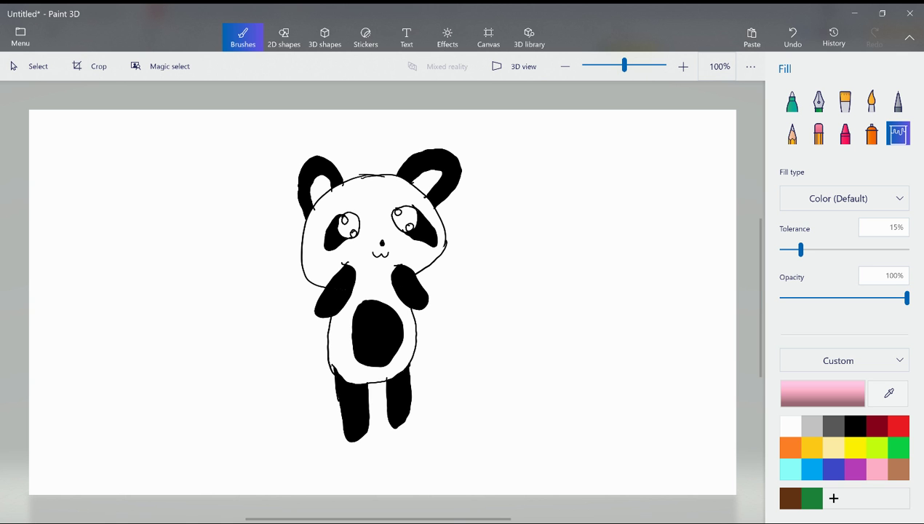
left_click(428, 181)
left_click(318, 189)
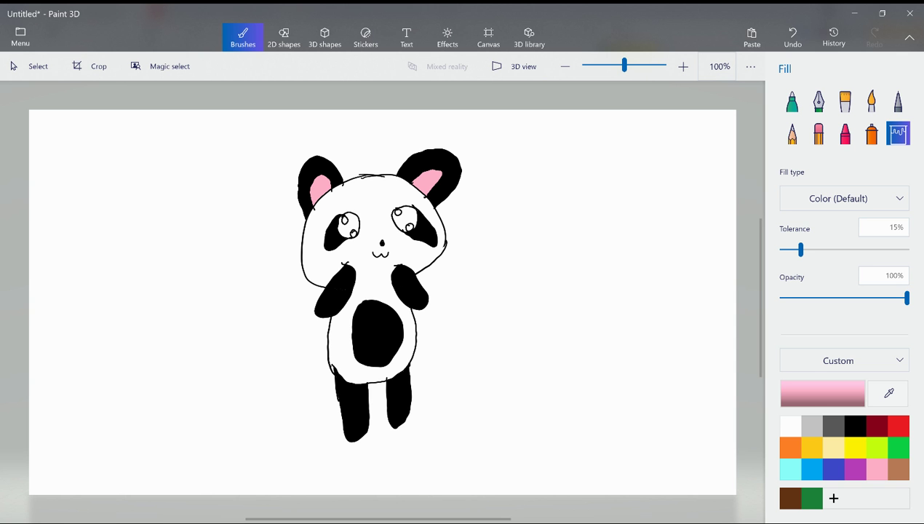
Step: Fill the small circles inside both eyes with black, leaving the rest of each eye white
left_click(855, 425)
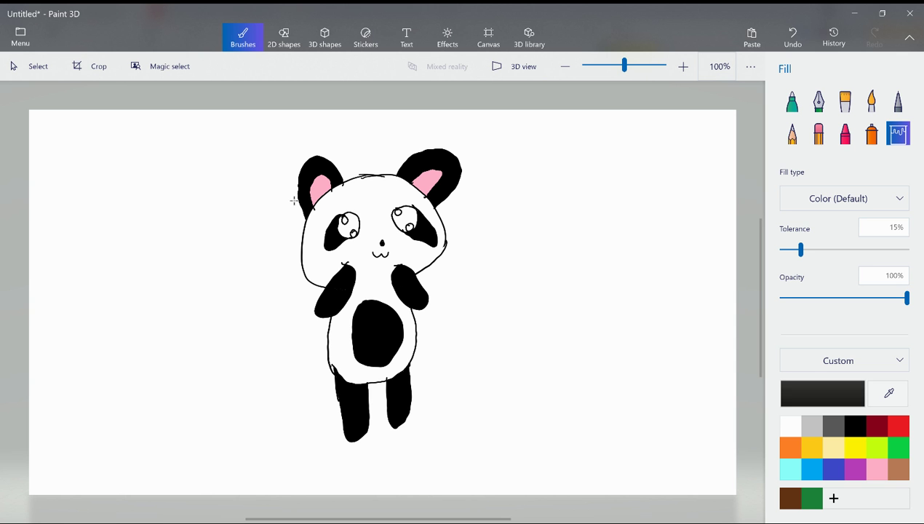
left_click(403, 218)
key("ctrl+z")
key("ctrl+y")
left_click(409, 227)
left_click(342, 220)
left_click(350, 232)
Step: Add a 2D text box with a yellow background fill beside the panda, reading "You can do a background, too!"
left_click(415, 46)
left_click(240, 38)
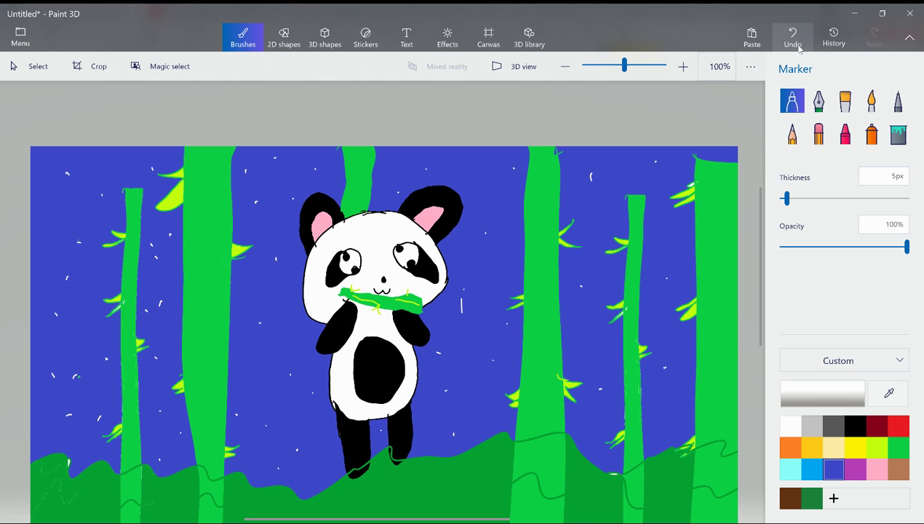
left_click(406, 33)
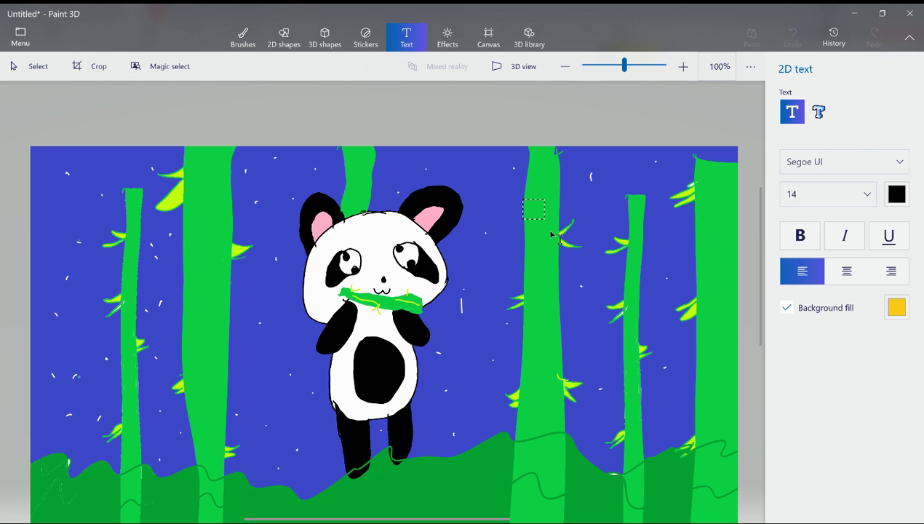
left_click_drag(523, 199, 672, 368)
type("You")
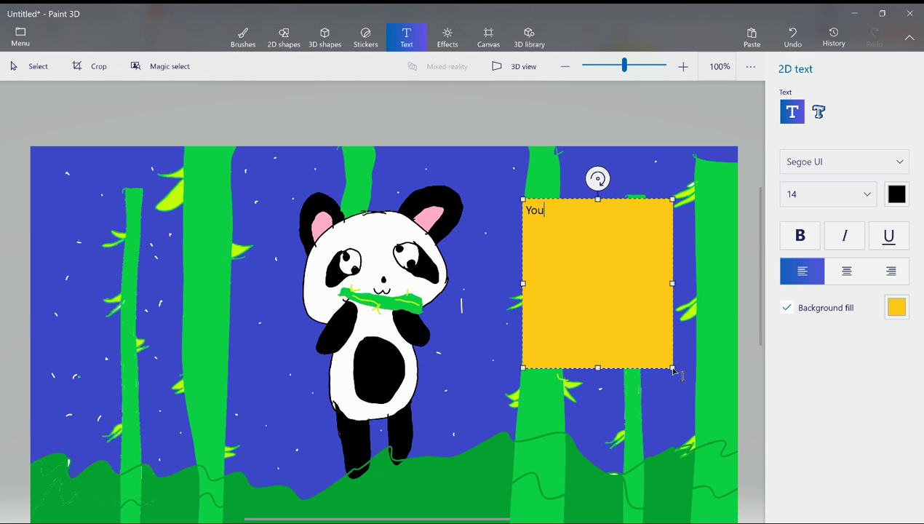
type(" can do a background")
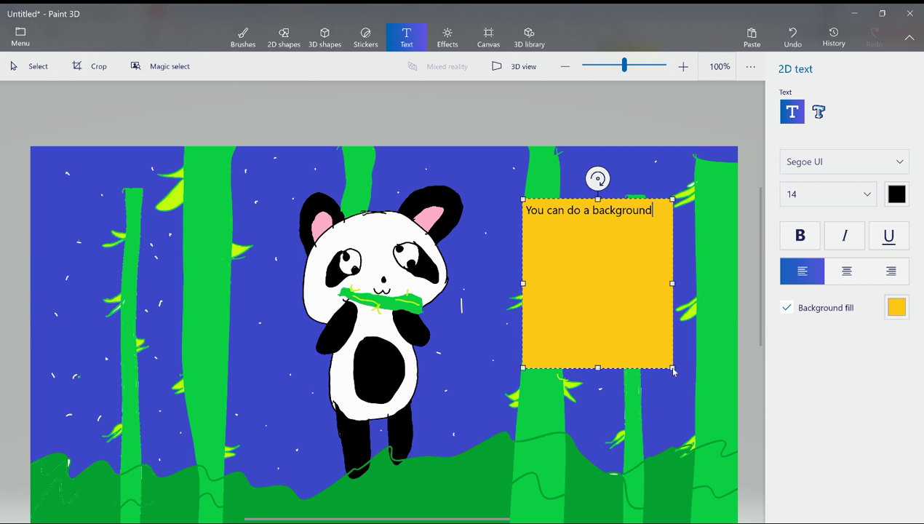
type(", too!")
scroll(539, 422, "down", 1)
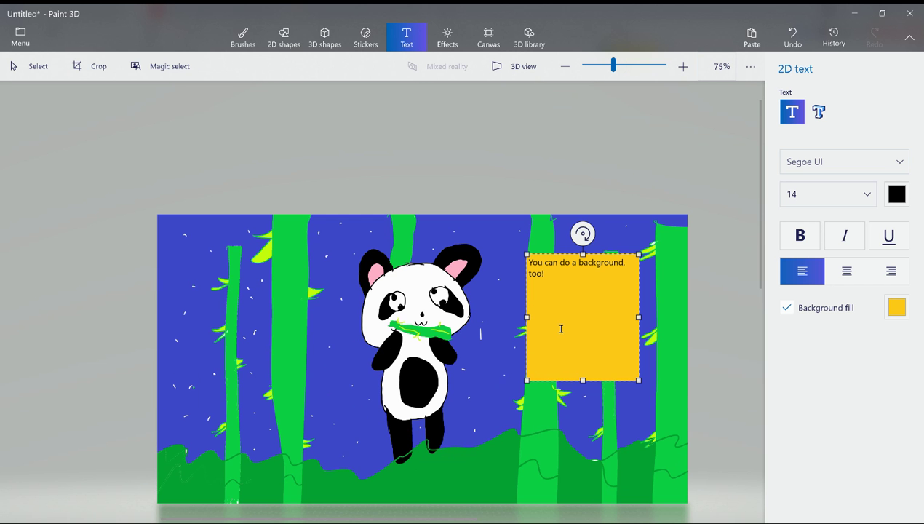
Step: Finish editing the text box and bring up the project's file options
left_click(243, 38)
left_click(20, 36)
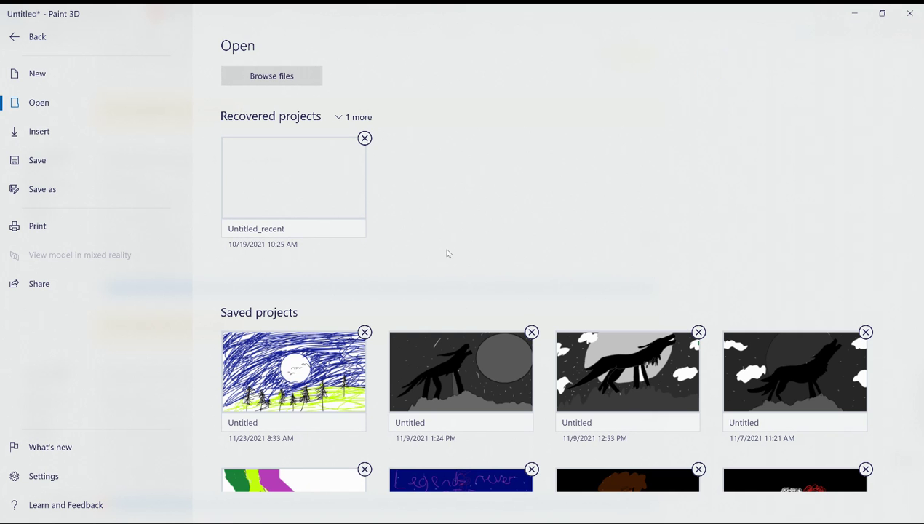